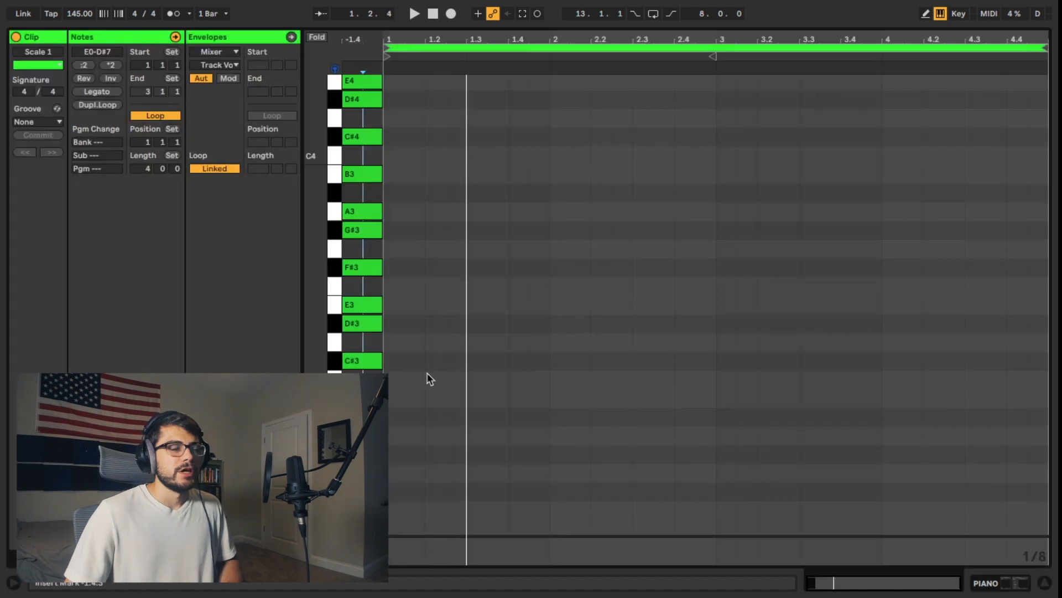
Build a one-bar C# minor chord at bar 1 from the notes C#3, E3 and G#3
left_click(388, 338)
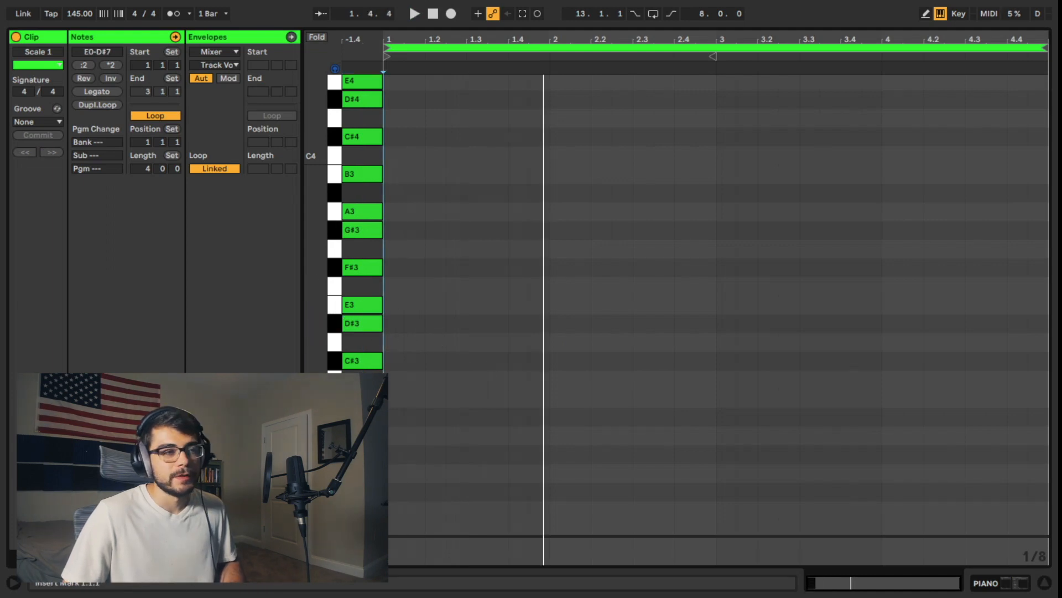
scroll(447, 342, "up", 2)
left_click(447, 342)
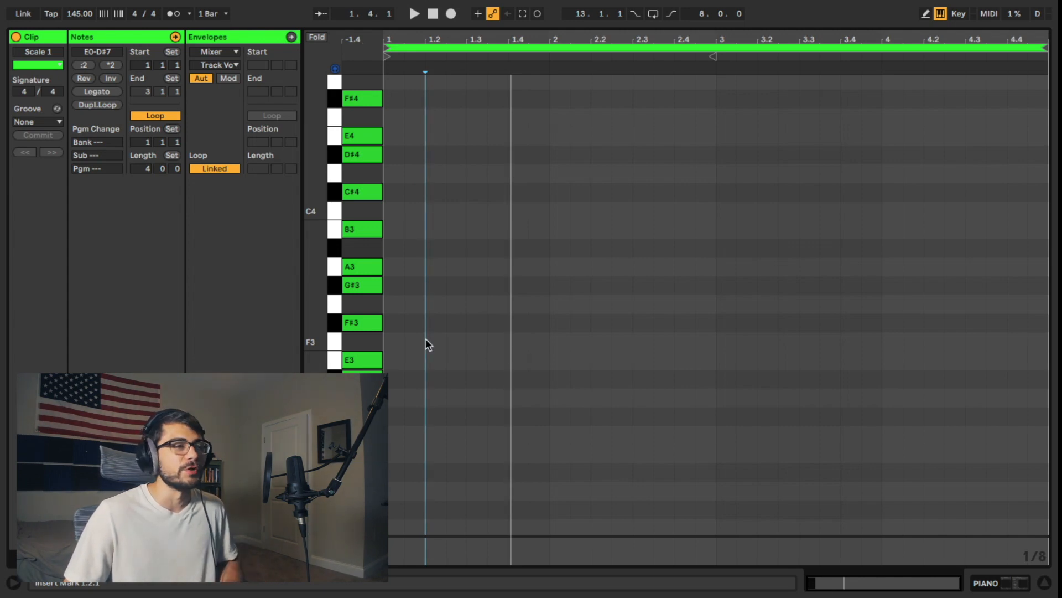
scroll(432, 375, "down", 1)
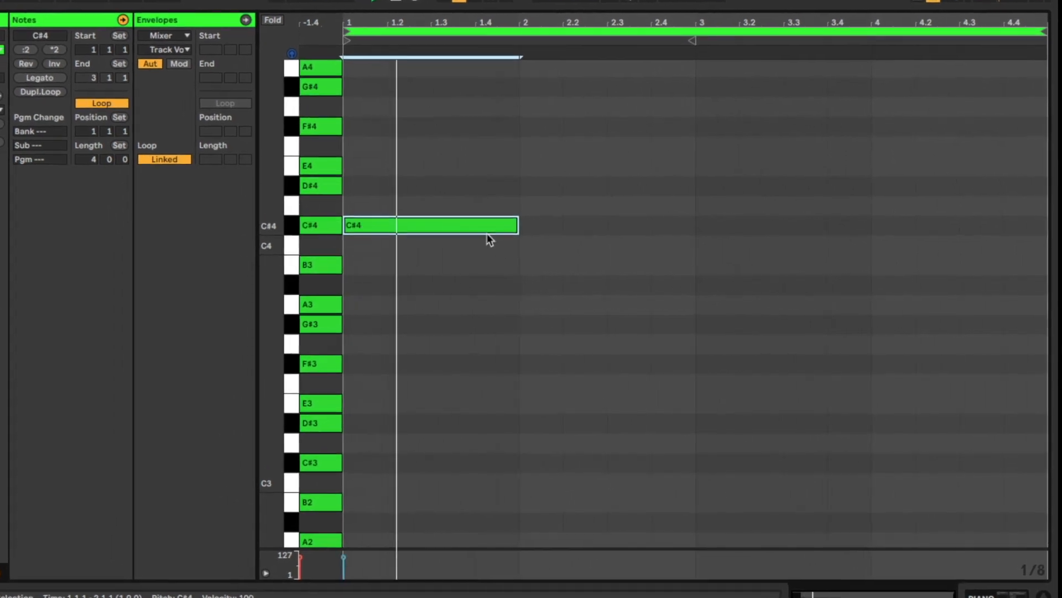
key("shift+Down")
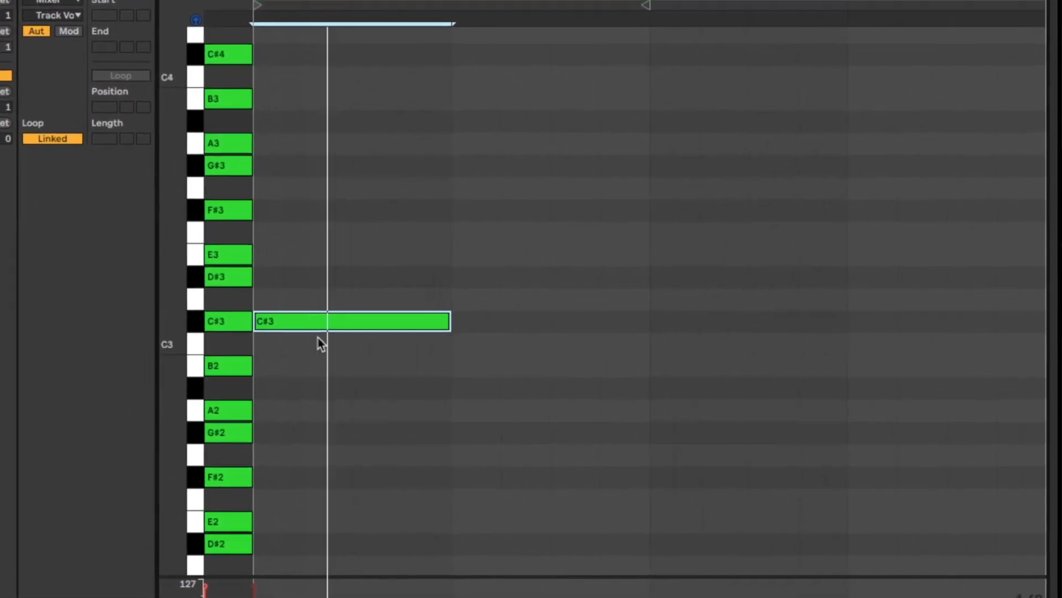
left_click_drag(293, 338, 280, 161)
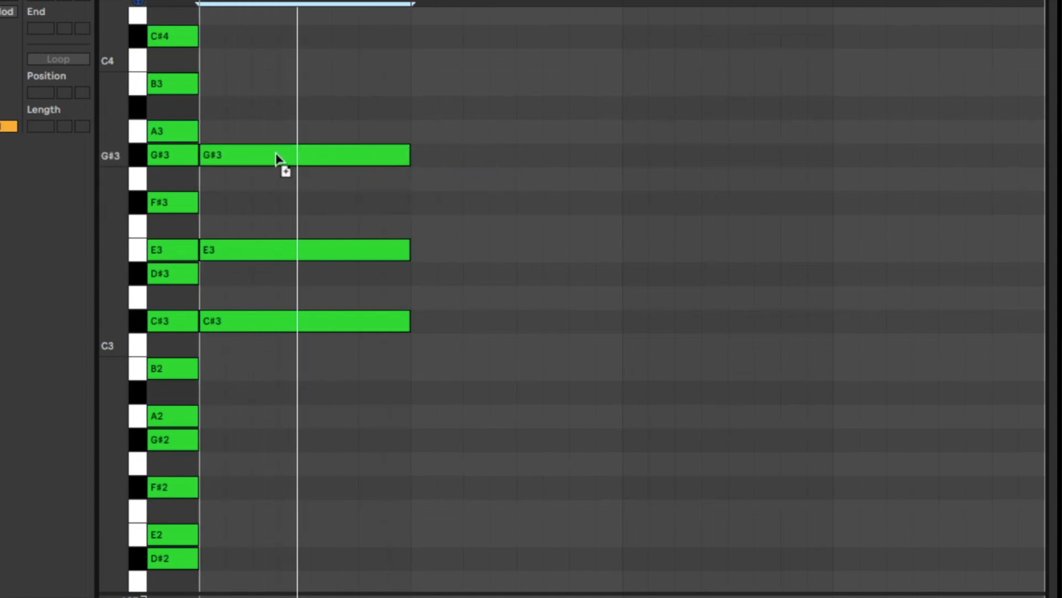
scroll(387, 288, "up", 1)
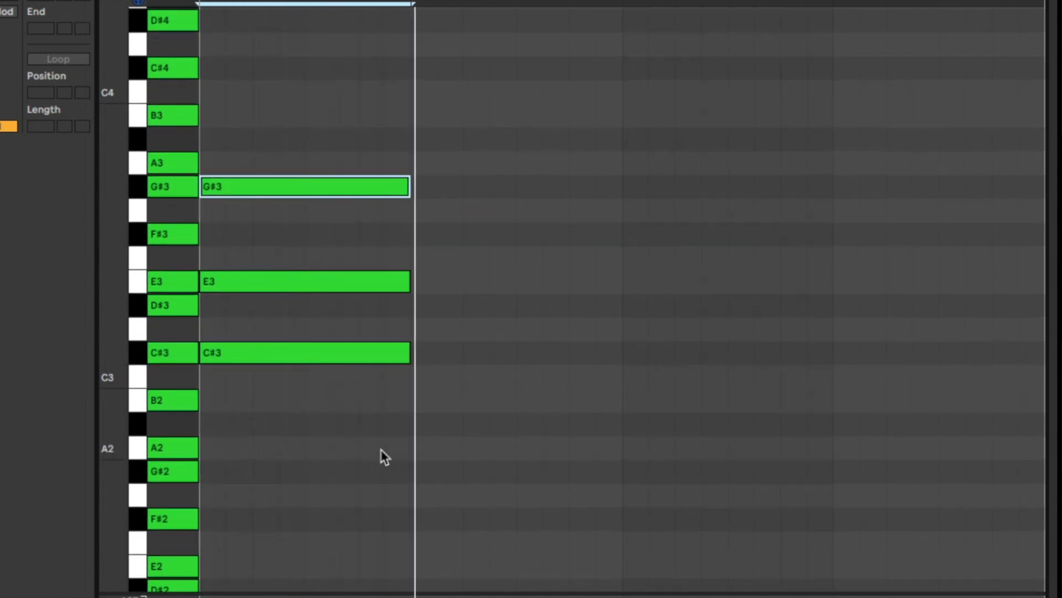
Select the chord's three notes and step through the scale reference notes E3, F#3 and D#3 beside it
left_click_drag(381, 450, 381, 130)
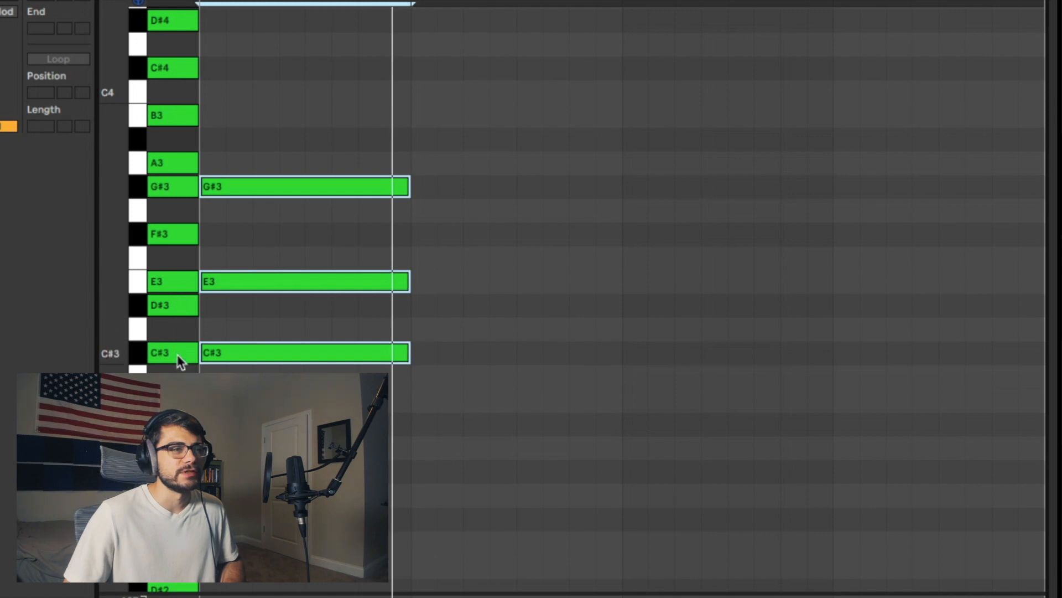
left_click(158, 280)
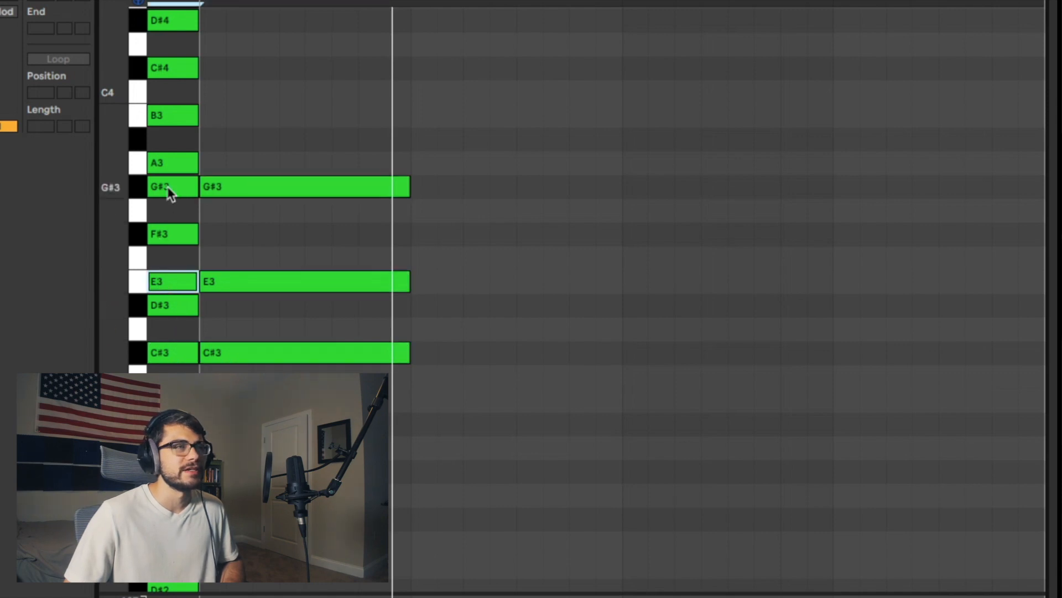
left_click(173, 235)
left_click(177, 305)
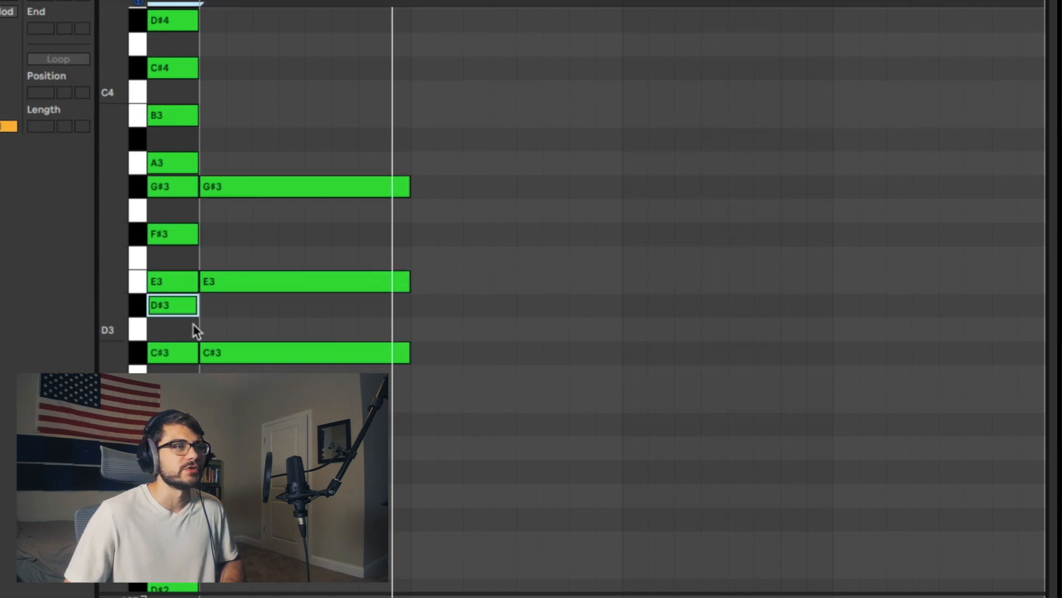
Play the chord and shorten its three notes to one beat
key("space")
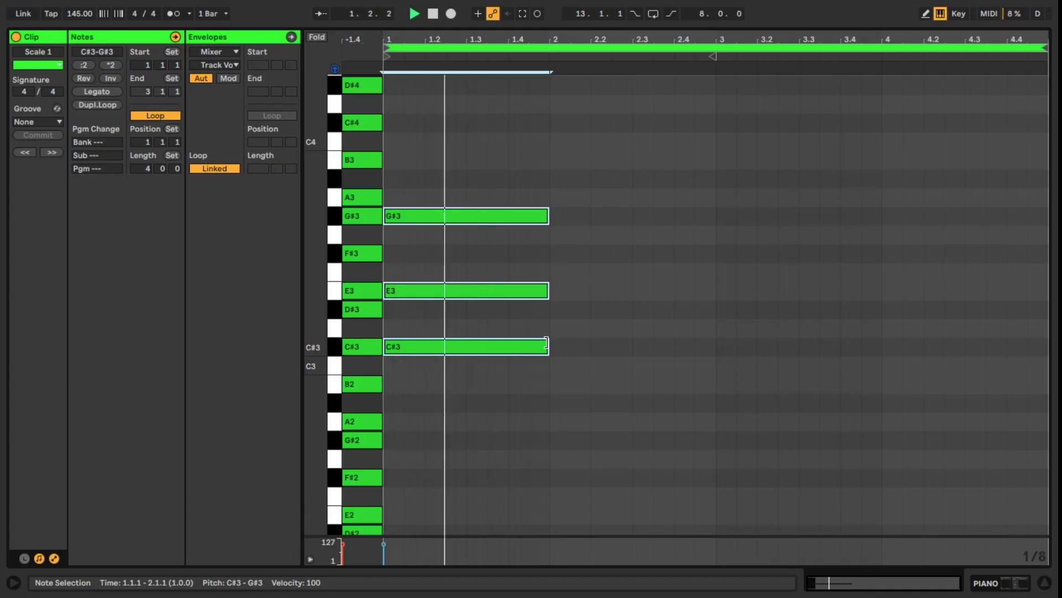
key("space")
left_click_drag(548, 345, 419, 344)
key("space")
Add the root note B2 at 1.2.3 and a long A2 from 1.4.1 to the end of the clip, checking the timing with playback
left_click(364, 388)
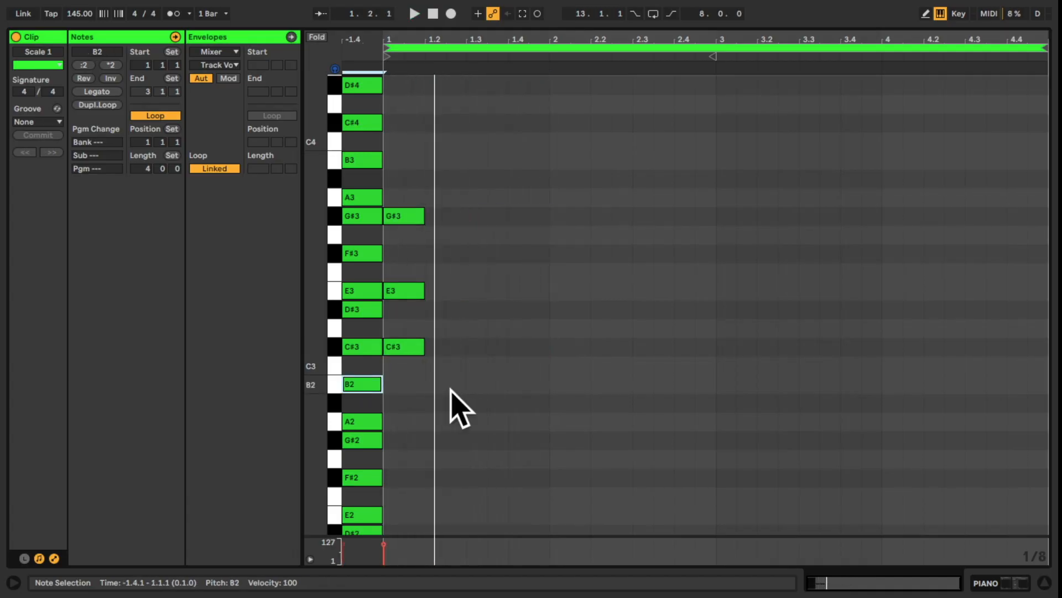
double_click(421, 384)
left_click_drag(409, 386, 477, 386)
key("space")
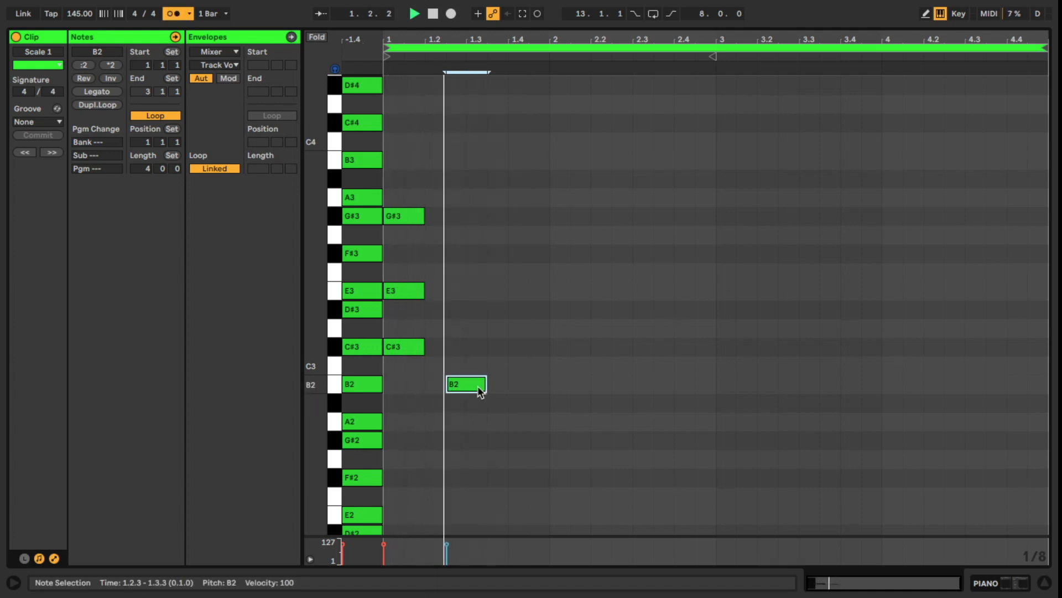
double_click(515, 421)
left_click_drag(525, 422, 1027, 427)
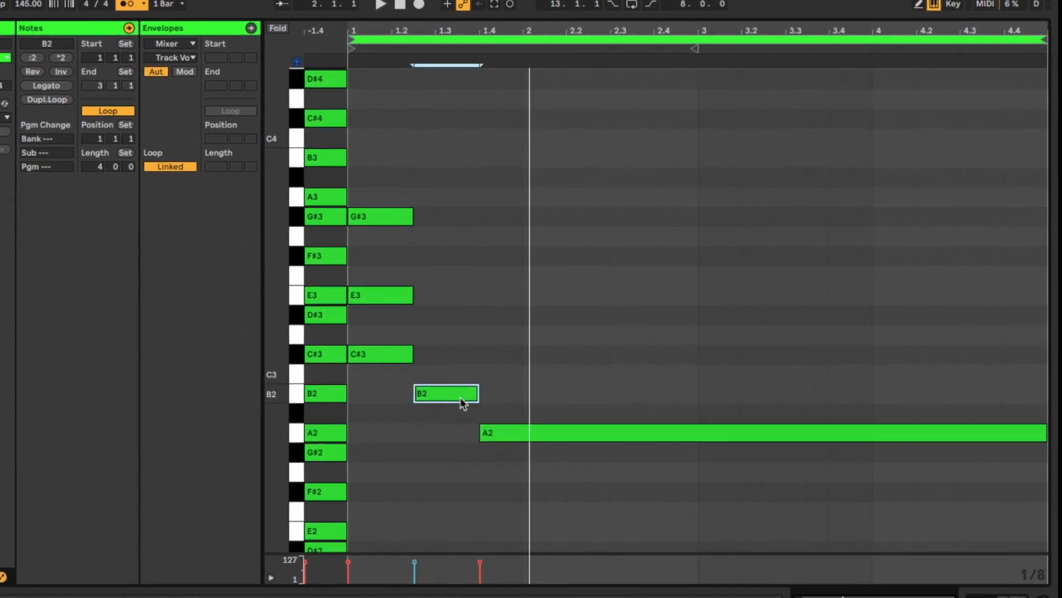
Stack D#3 and F#3 copies above the B2 note, and C#3 and E3 copies above the long A2, and play the progression
left_click_drag(475, 387, 476, 313)
left_click_drag(383, 331, 390, 266)
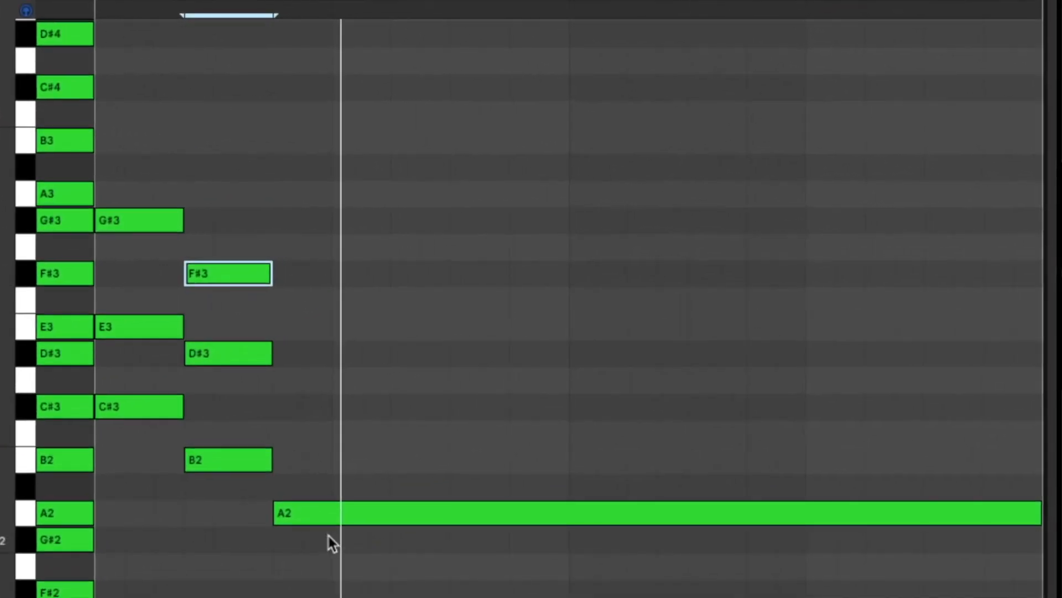
left_click(289, 509)
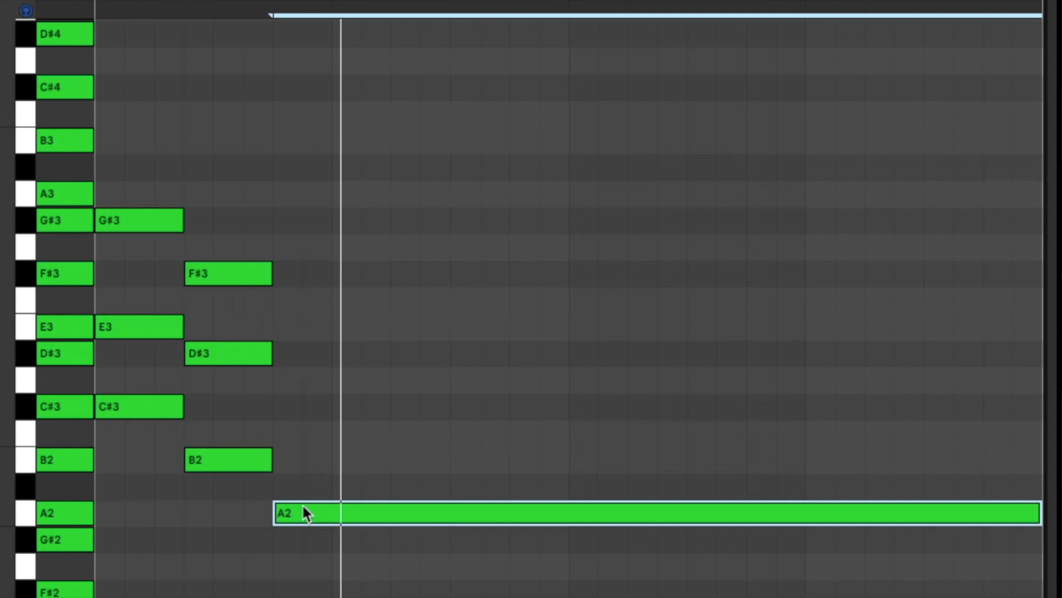
left_click_drag(303, 506, 300, 399)
left_click_drag(300, 399, 292, 314)
key("space")
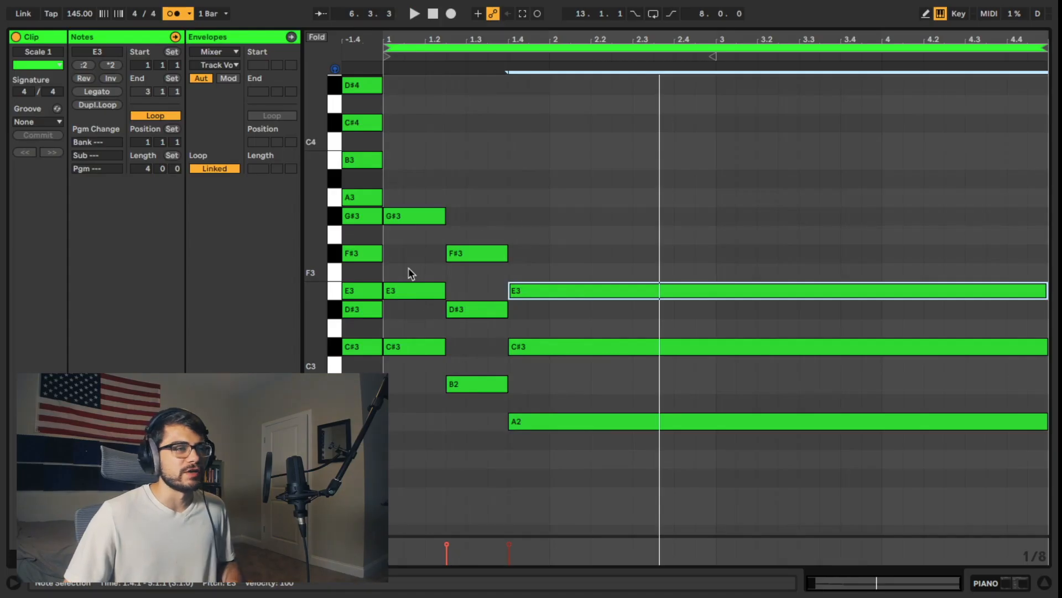
Raise the middle notes of all three chords, E3, D#3 and C#3, by one octave and play the result
left_click_drag(407, 261, 496, 314)
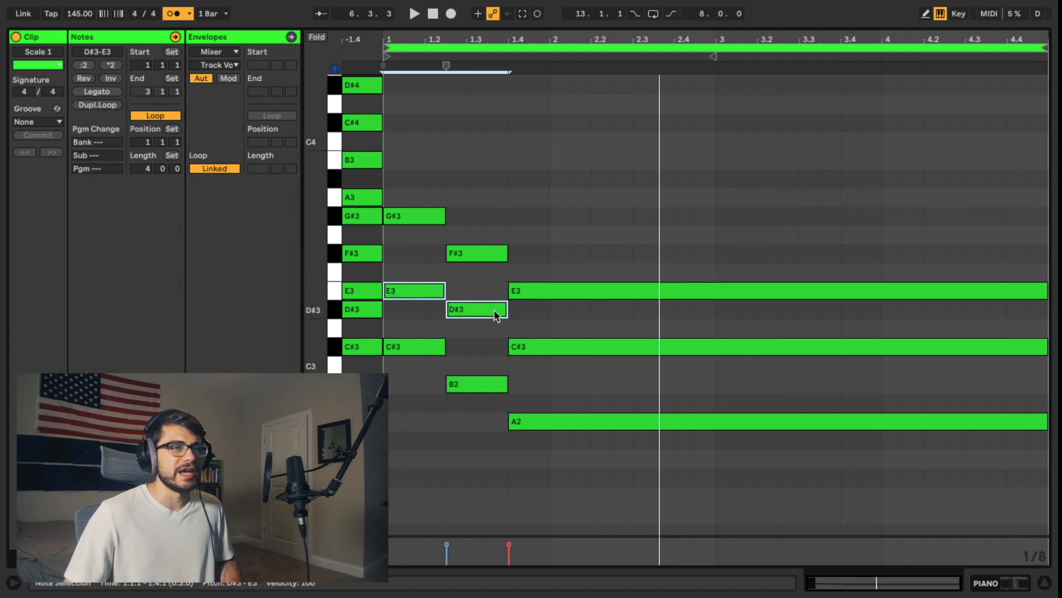
left_click(564, 346, "shift")
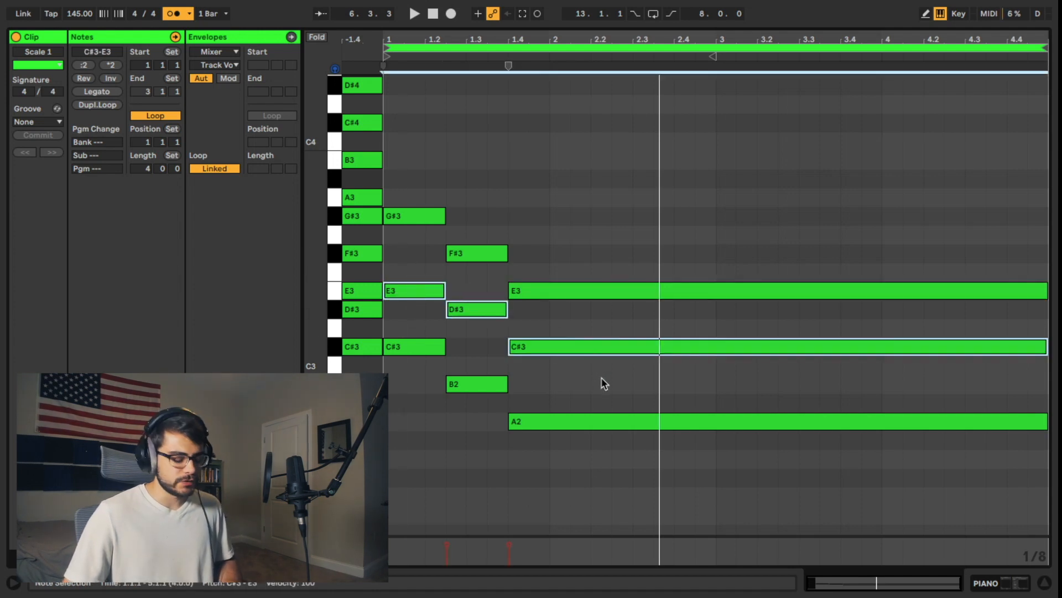
key("shift+Up")
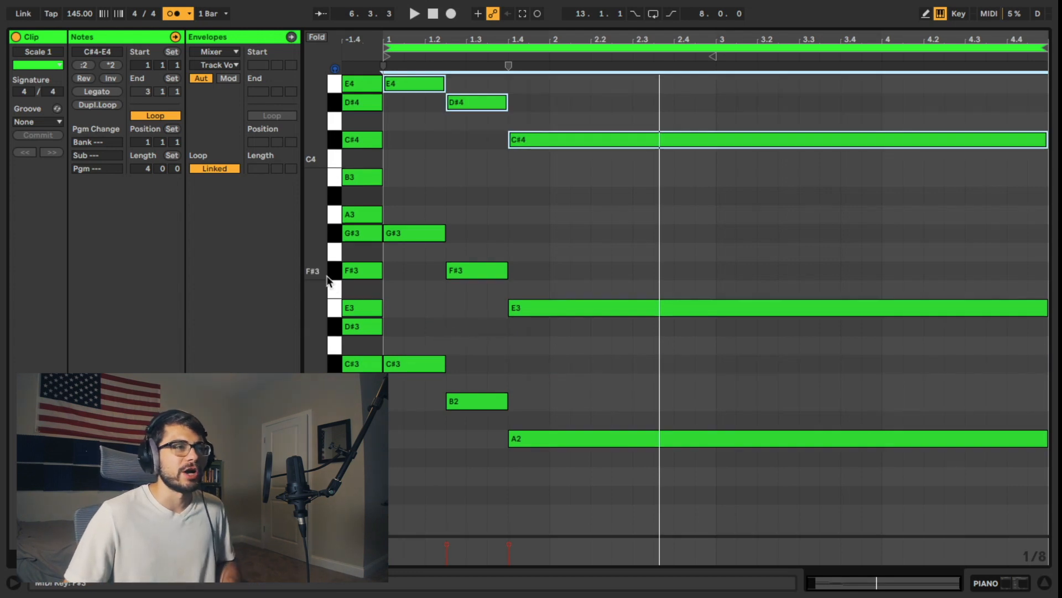
mouse_move(316, 281)
left_mouse_down()
mouse_move(302, 279)
mouse_move(300, 292)
left_mouse_up()
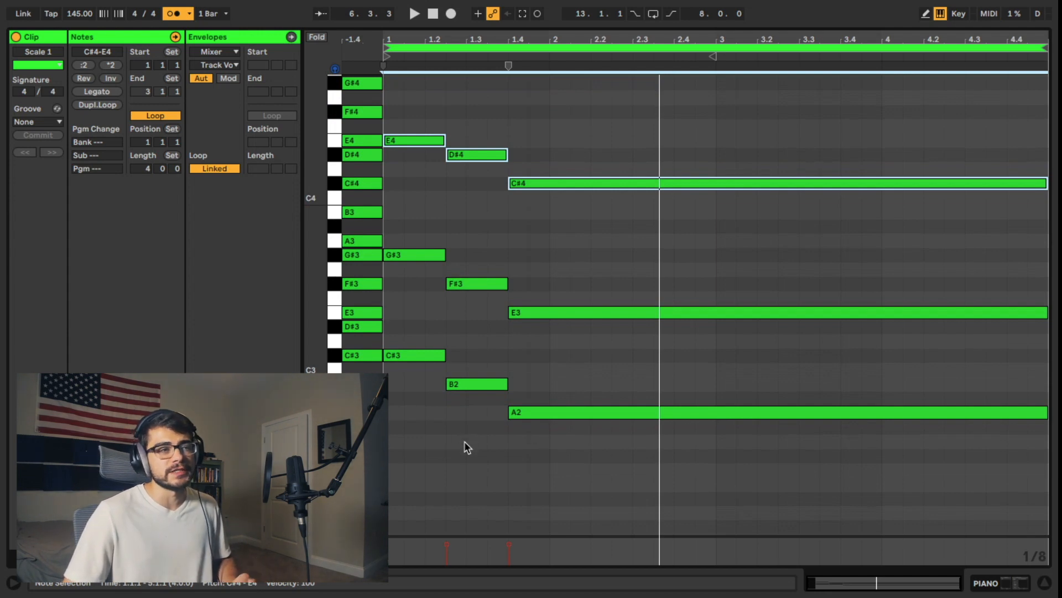
key("space")
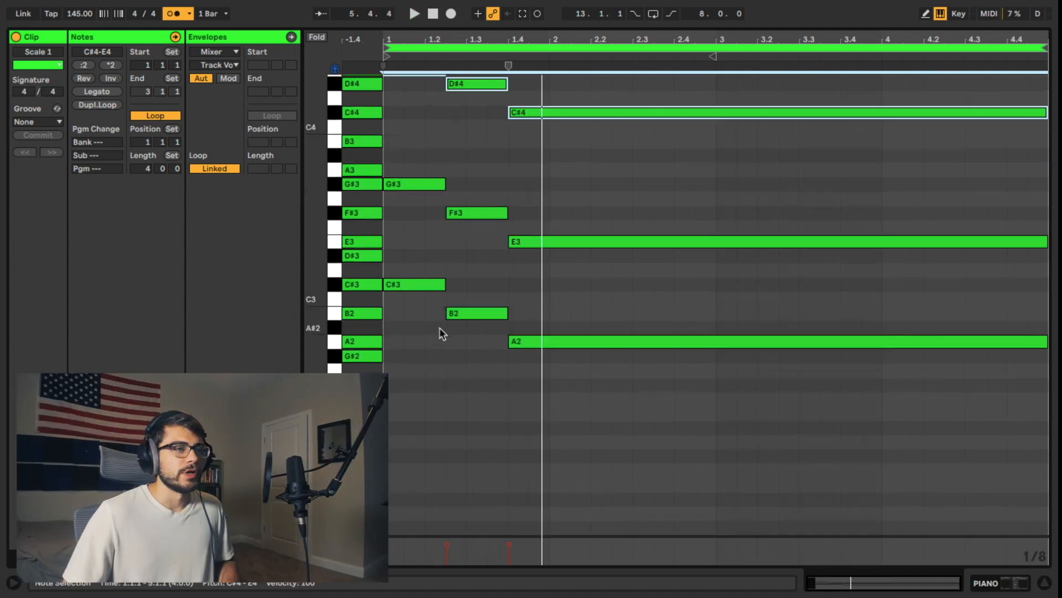
Copy the root notes C#3, B2 and A2 down two octaves as a C#1, B0 and A0 bass line, and play it
left_click(538, 386)
left_click_drag(540, 386, 413, 283)
scroll(466, 330, "down", 3)
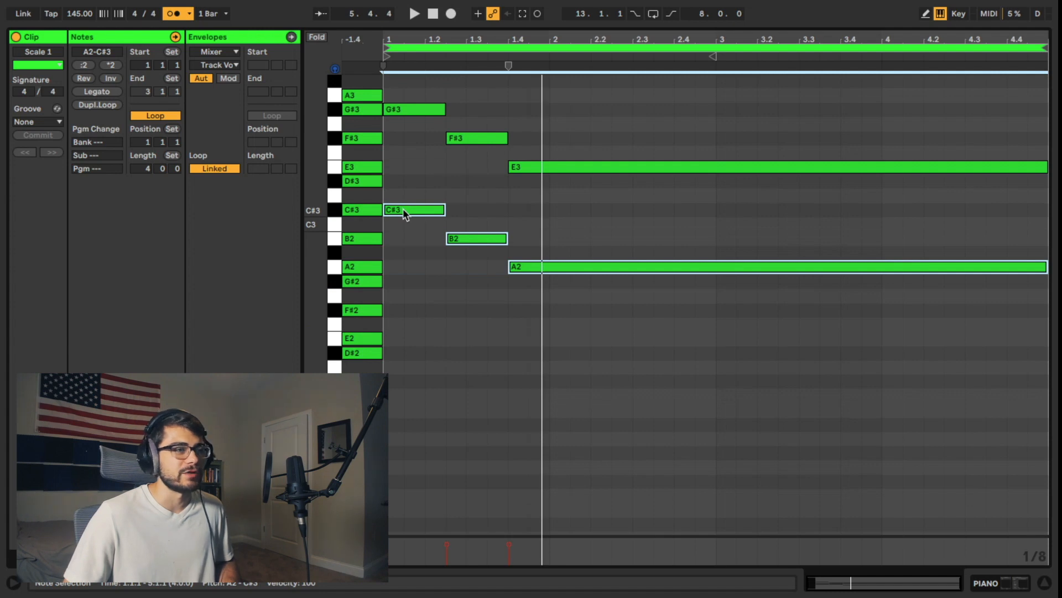
left_click_drag(403, 208, 420, 397)
key("shift+Down")
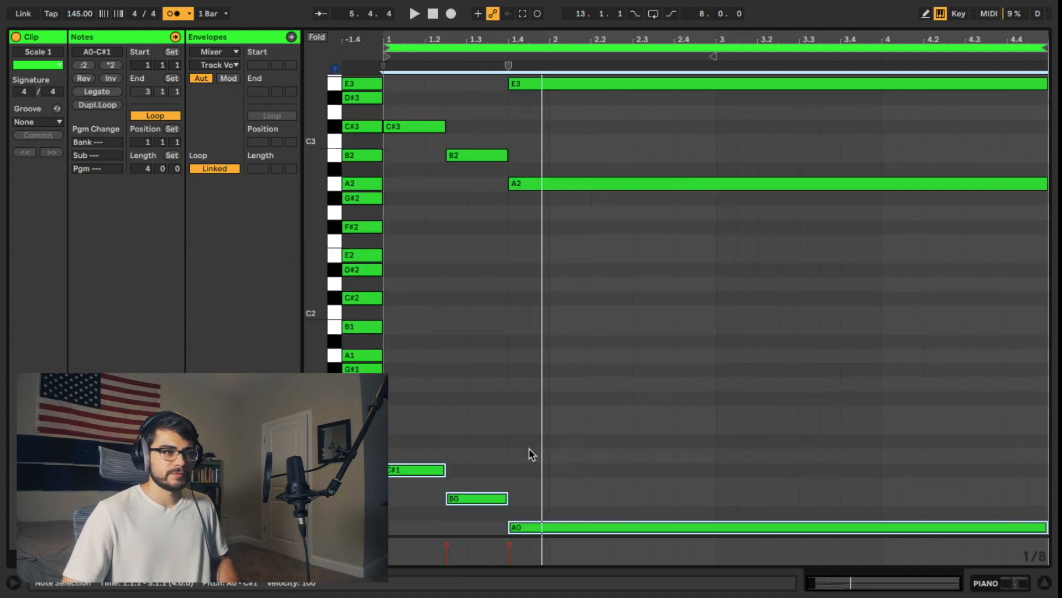
key("space")
scroll(518, 454, "up", 3)
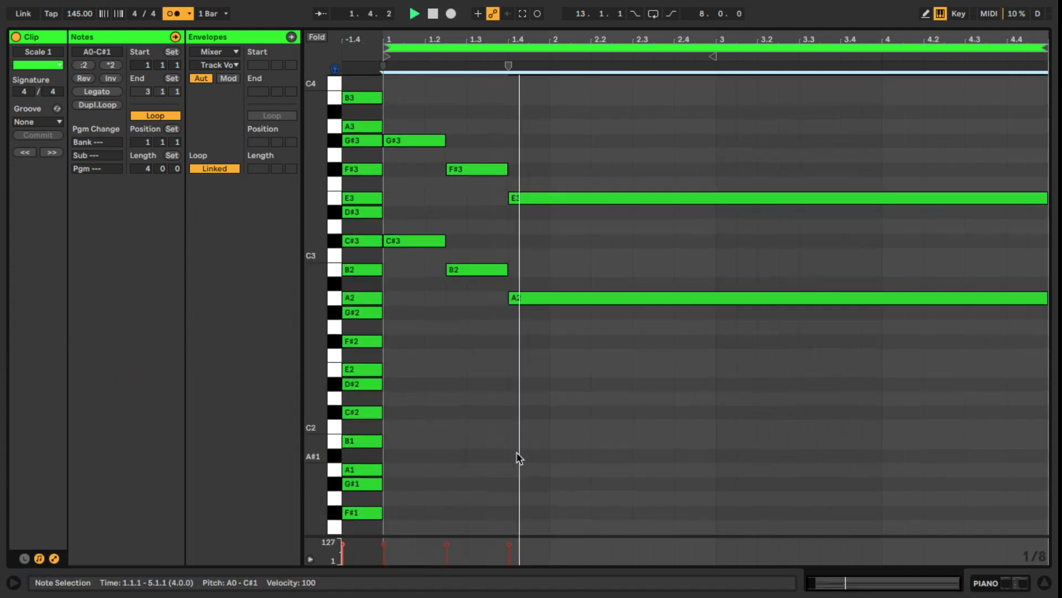
Extend the clip's loop length to 8 bars
left_click_drag(320, 335, 301, 334)
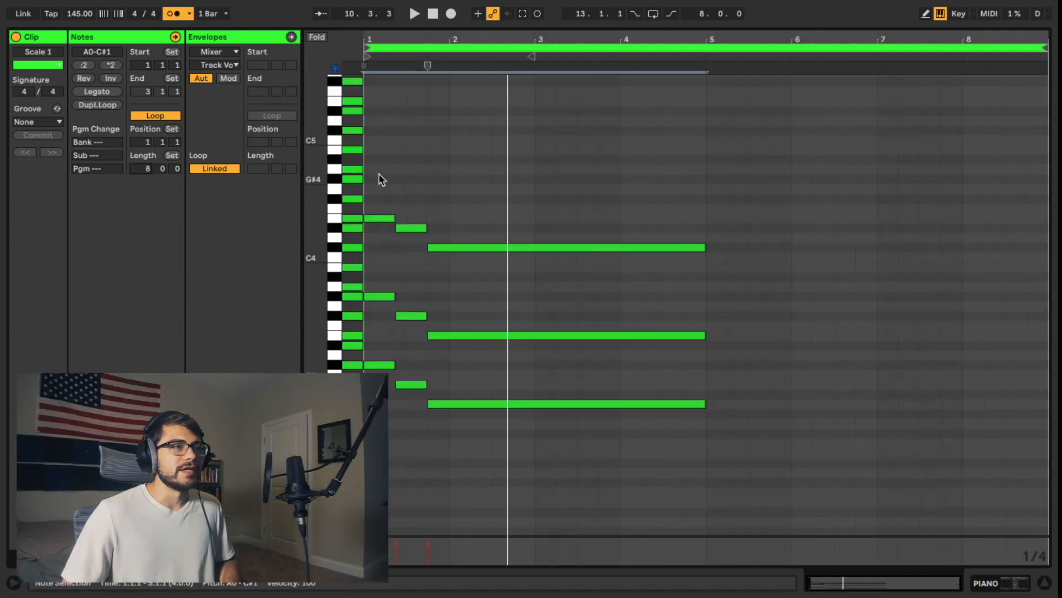
left_click_drag(380, 176, 407, 195)
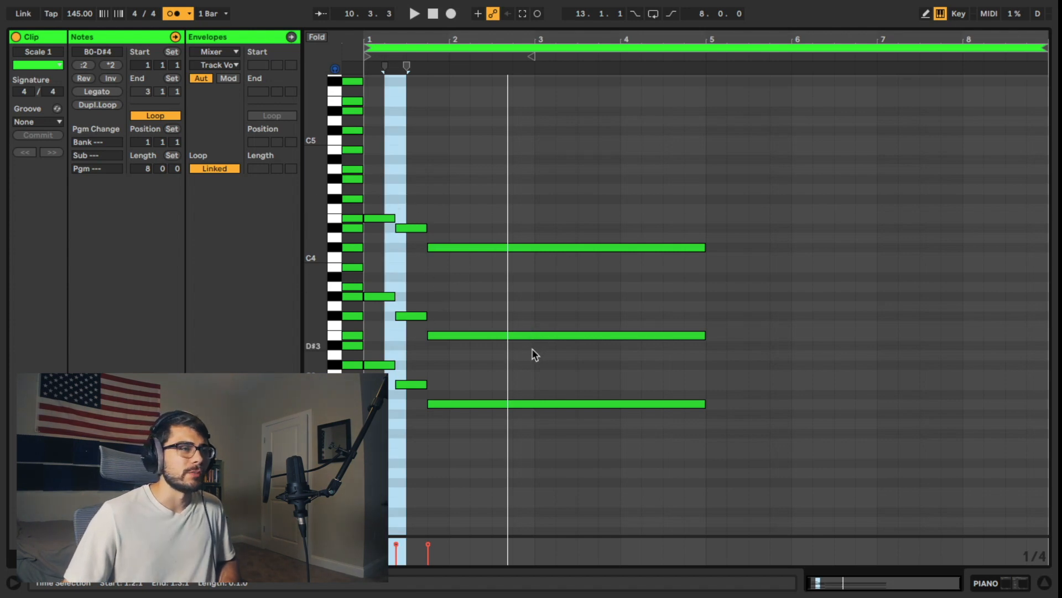
left_click_drag(597, 465, 462, 226)
left_click_drag(388, 185, 427, 381)
left_click(434, 363)
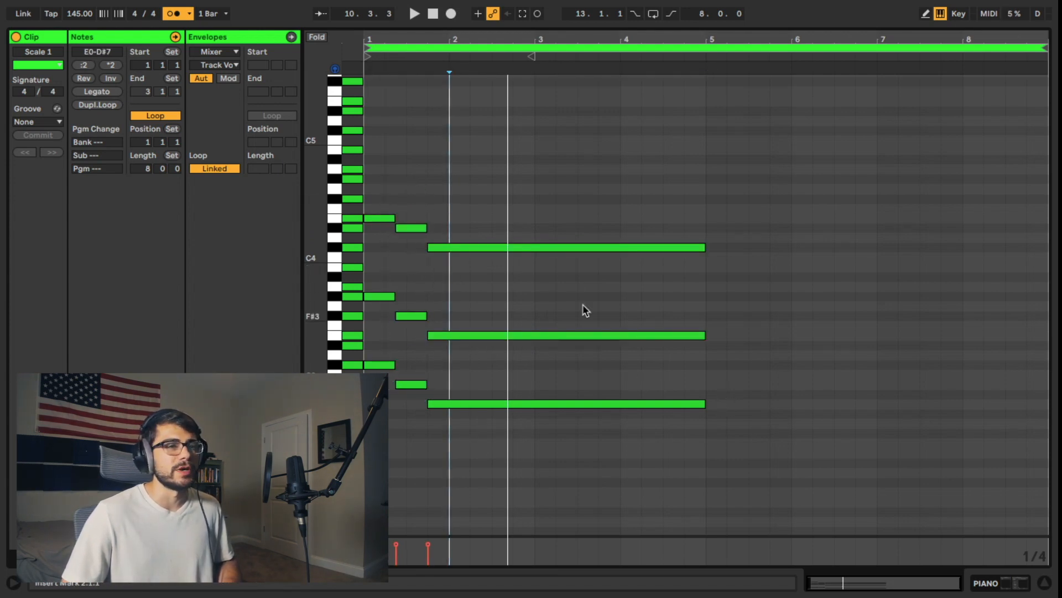
Copy the upper chords into bars 5 to 8 in reverse order, A, B and C#, holding the C# chord from 5.4.1 to 9.1.1
left_click_drag(532, 202, 569, 409)
key("ctrl+d")
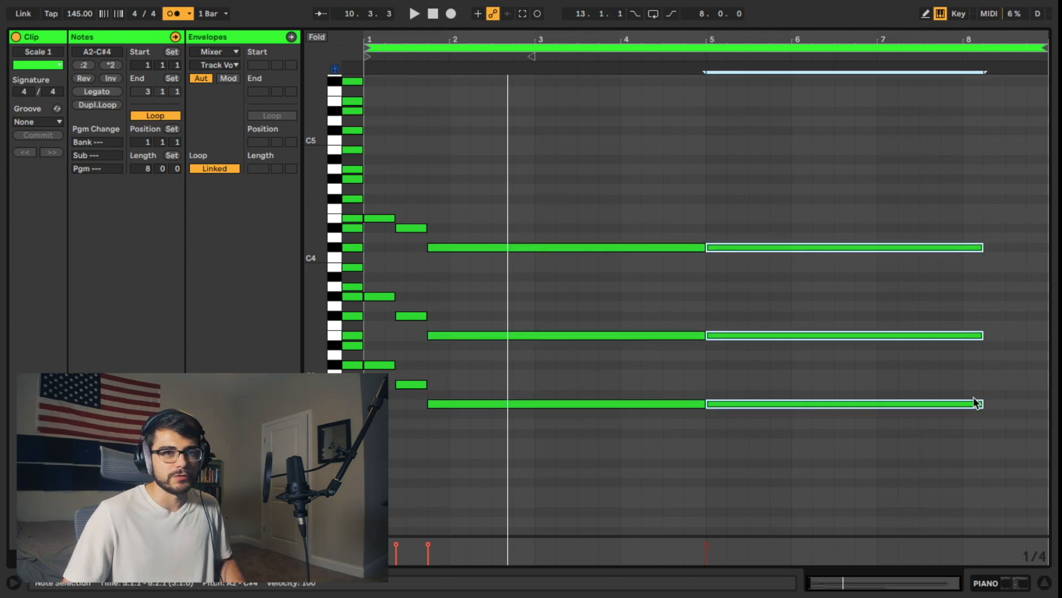
left_click_drag(986, 335, 743, 322)
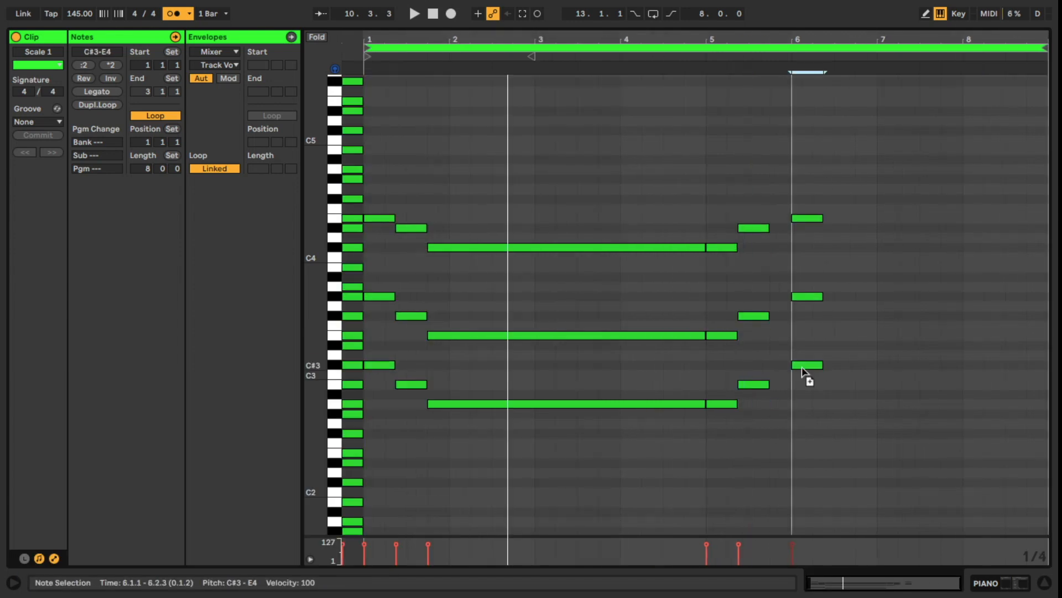
left_click_drag(806, 374, 982, 365)
left_click_drag(765, 35, 766, 28)
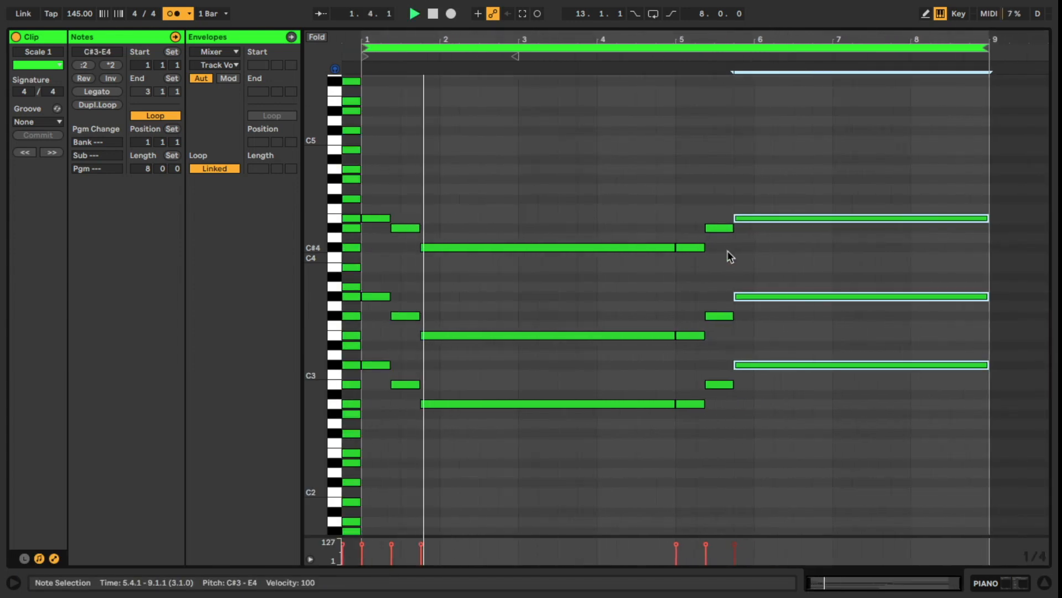
Copy the root notes A2, B2 and C#3 of bars 5 to 8 down two octaves to A0, B0 and C#1, and play the progression
scroll(558, 301, "down", 8)
scroll(638, 354, "up", 5)
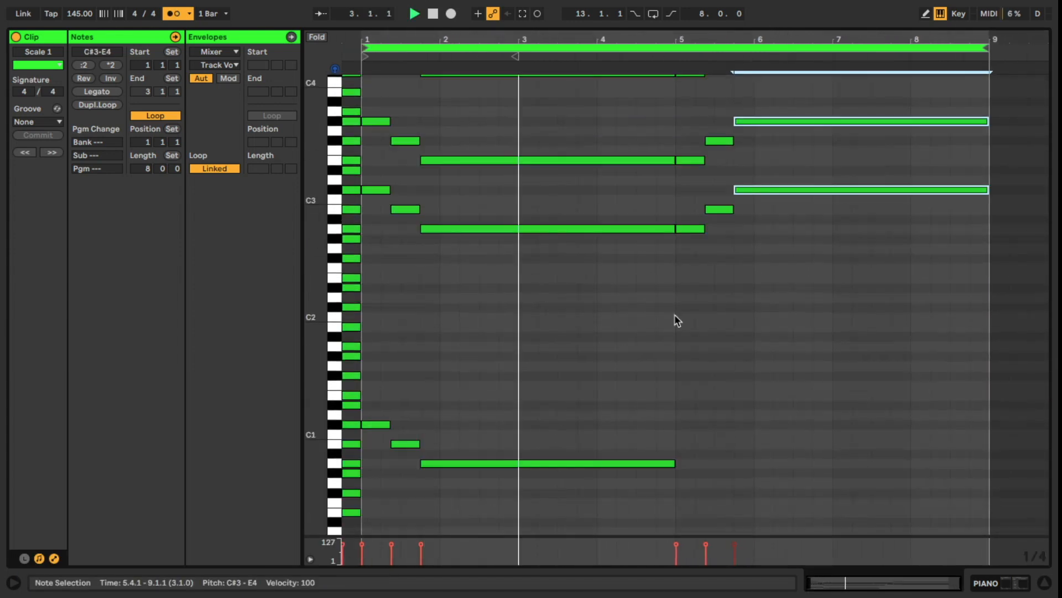
key("space")
left_click_drag(683, 180, 786, 258)
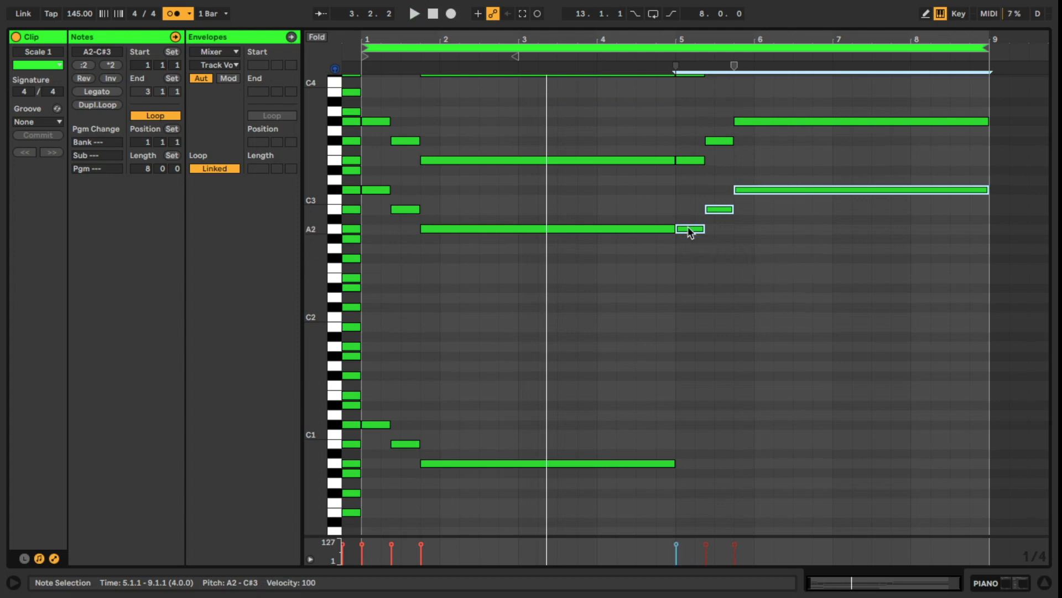
left_click_drag(692, 230, 695, 464)
key("space")
scroll(723, 493, "down", 5)
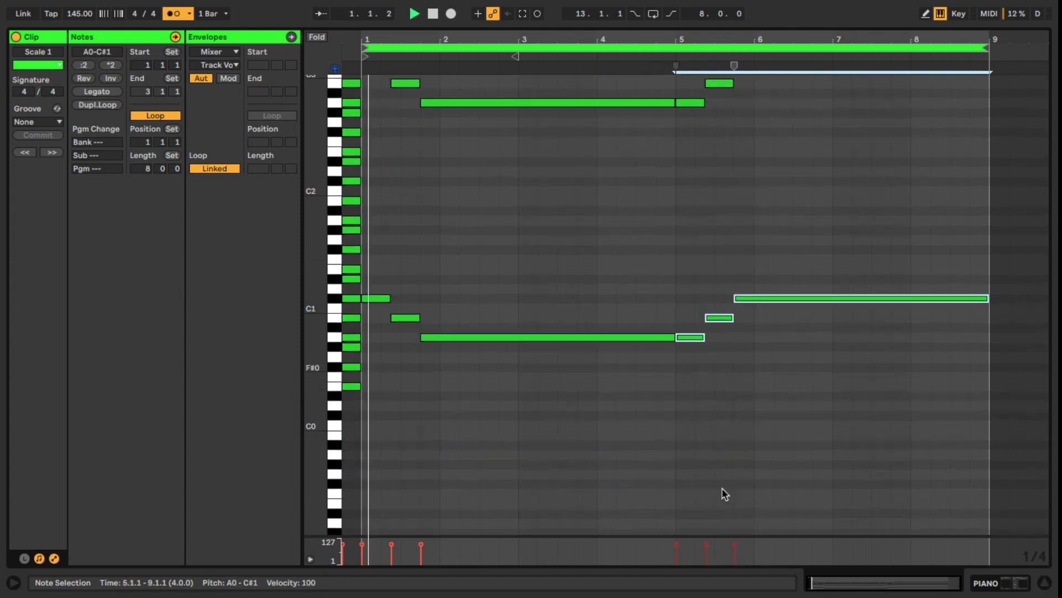
scroll(723, 492, "up", 10)
scroll(730, 481, "down", 3)
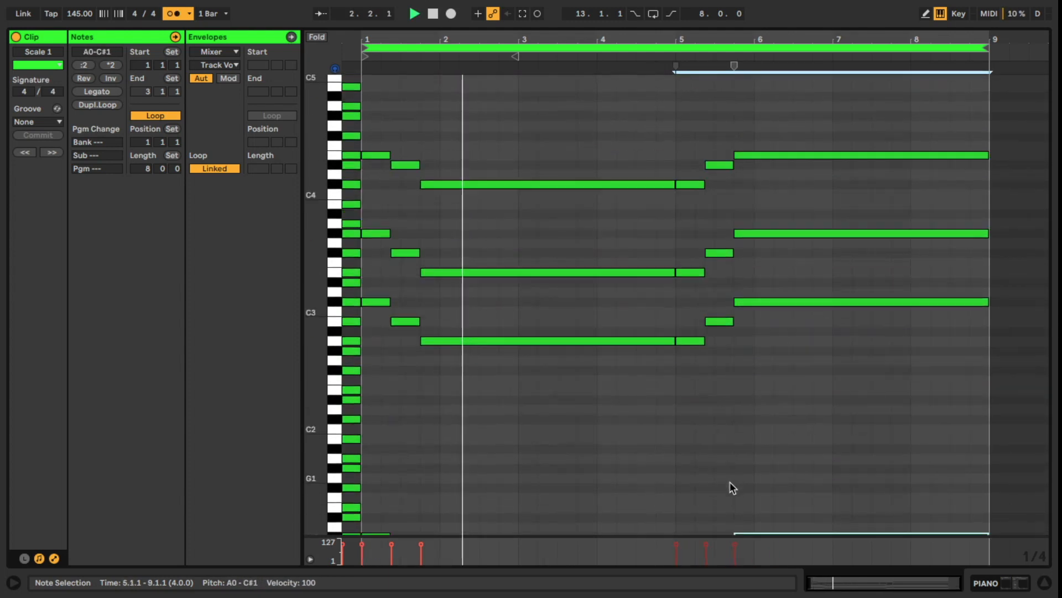
scroll(729, 481, "up", 1)
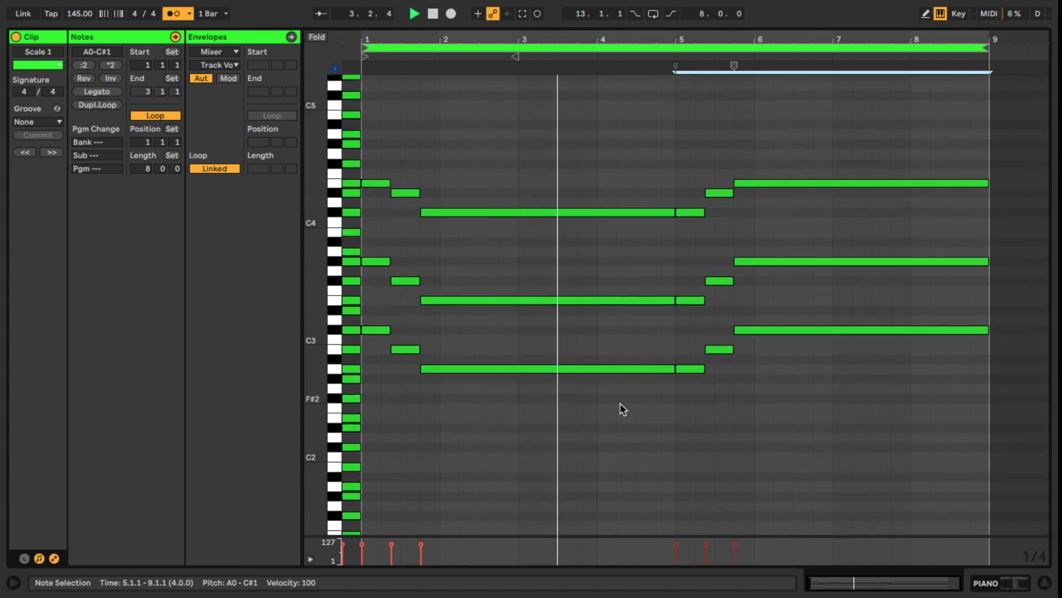
Add a one-beat E5 note at 1.2.1 and a one-beat F#5 note at 1.3.1 above the chords, and play them
scroll(636, 401, "up", 1)
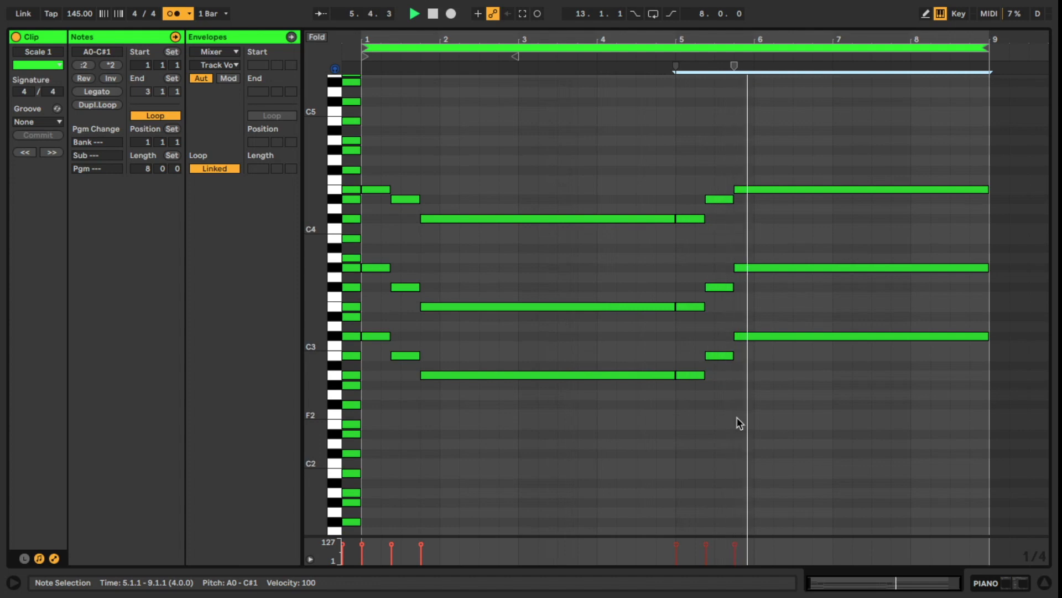
scroll(433, 288, "up", 5)
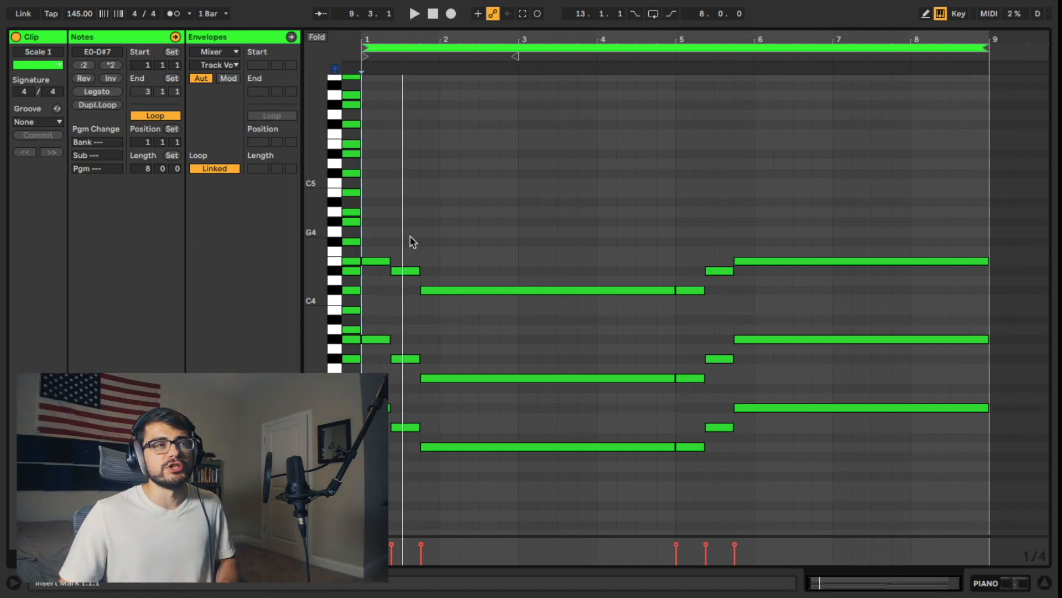
left_click_drag(314, 191, 336, 233)
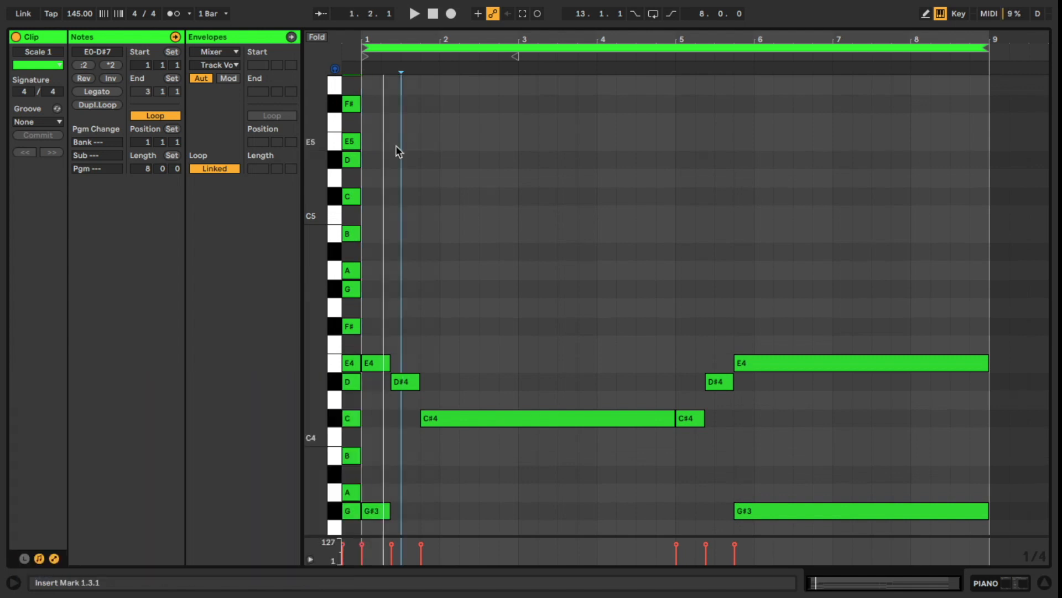
double_click(398, 145)
key("space")
key("space")
left_click(351, 101)
key("space")
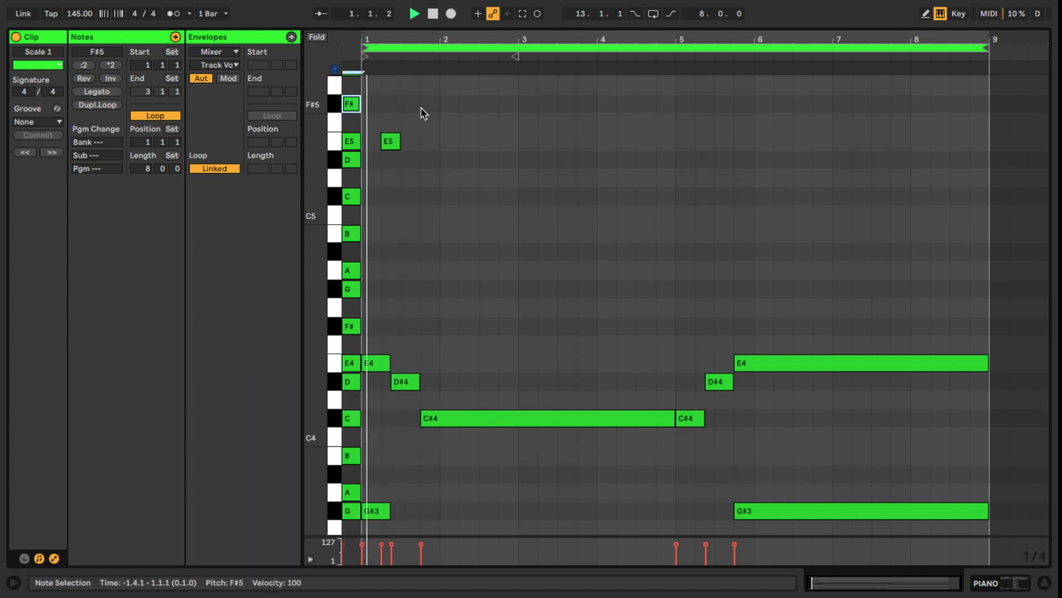
left_click(420, 108)
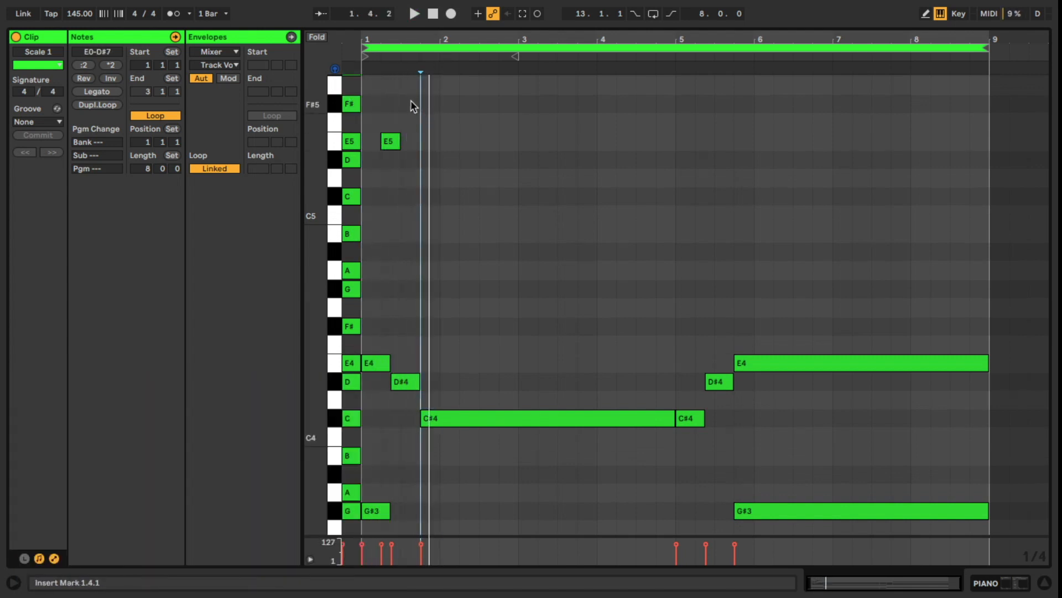
double_click(410, 105)
key("space")
scroll(470, 284, "up", 3)
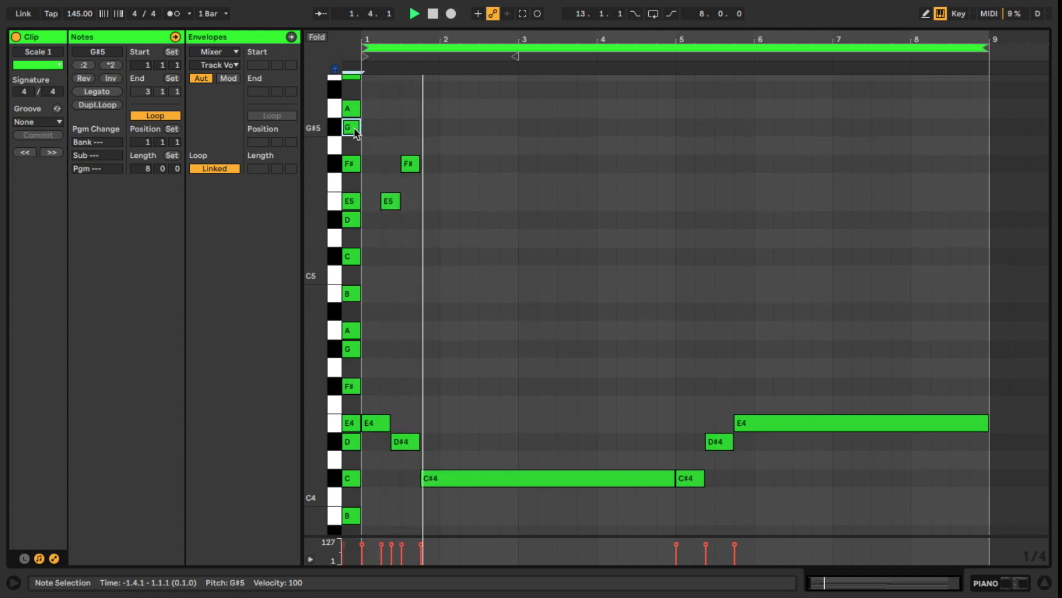
Audition A5 and add it as a one-beat note at 1.4.1 in the top melody, and play the clip
left_click(352, 109)
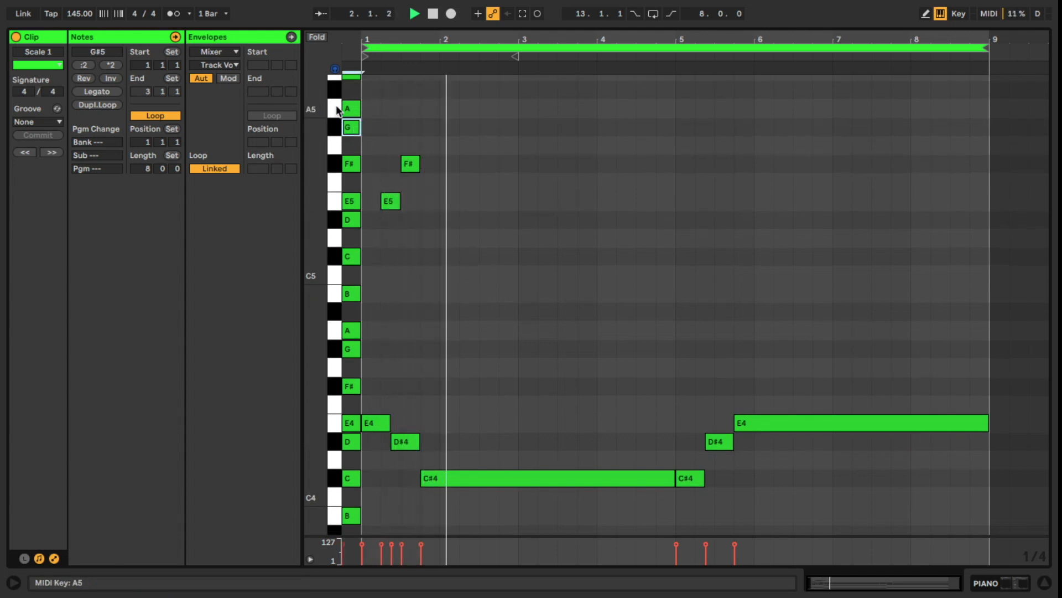
left_click(451, 111)
key("space")
left_click(446, 110)
double_click(437, 109)
key("space")
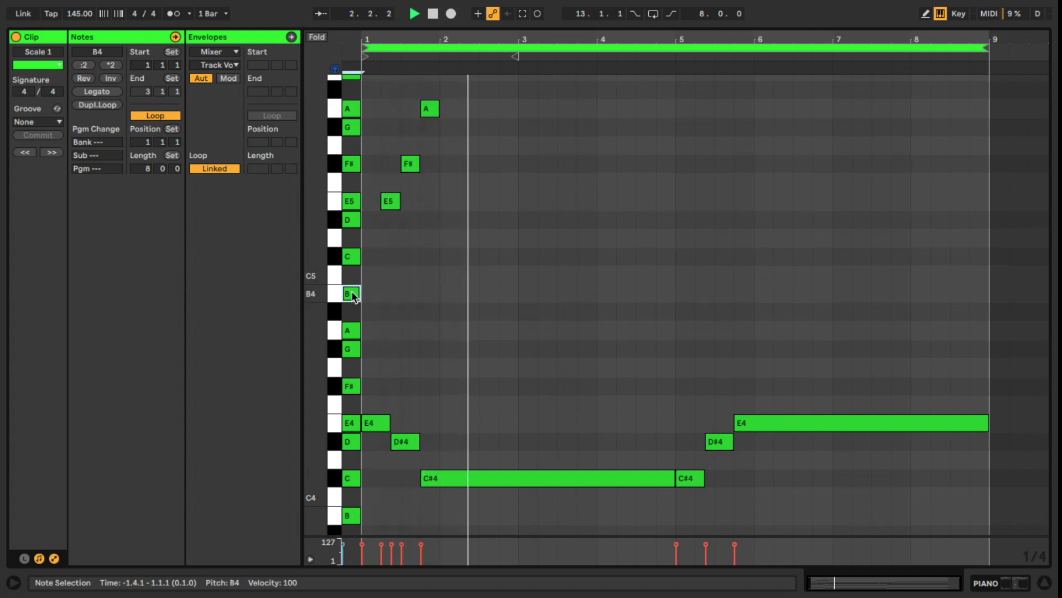
Copy the E5, F#5 and G#5 melody notes from bar 1 to bar 5, starting at 5.2.1, and play the clip
left_click_drag(377, 144, 476, 264)
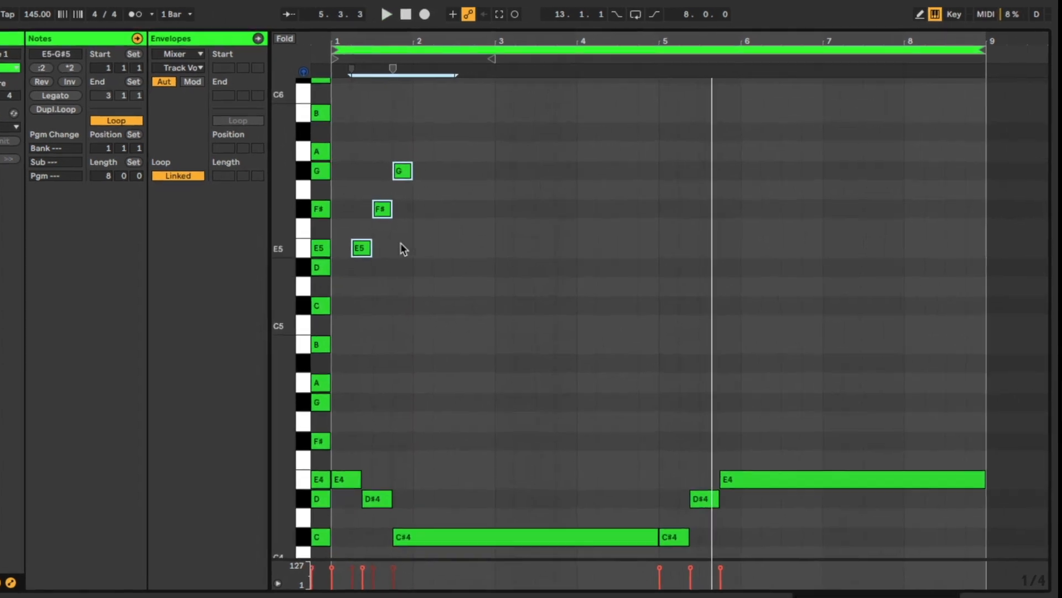
left_click_drag(398, 239, 771, 257)
left_click_drag(693, 319, 616, 308)
key("space")
left_click(662, 345)
scroll(700, 391, "down", 2)
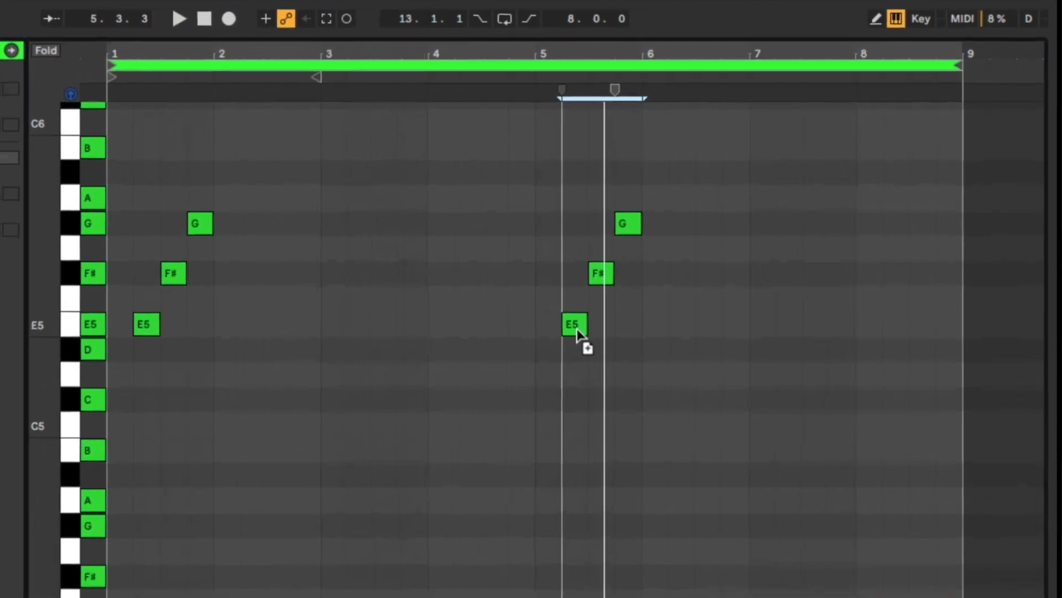
scroll(666, 454, "up", 2)
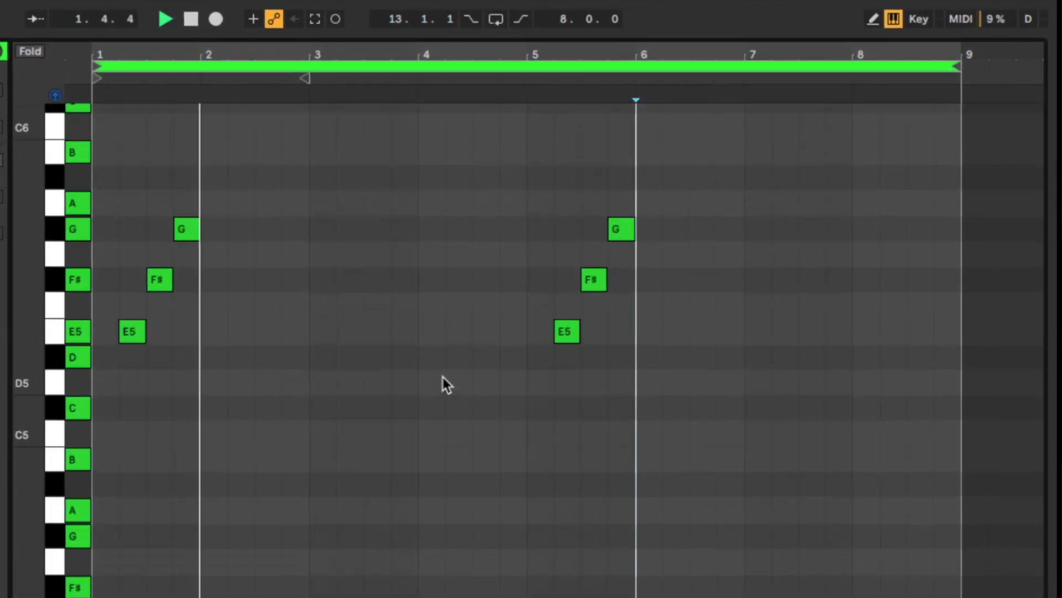
Lengthen the two G#5 melody notes to end at 3.1.1 and 7.1.1
left_click_drag(200, 188, 205, 188)
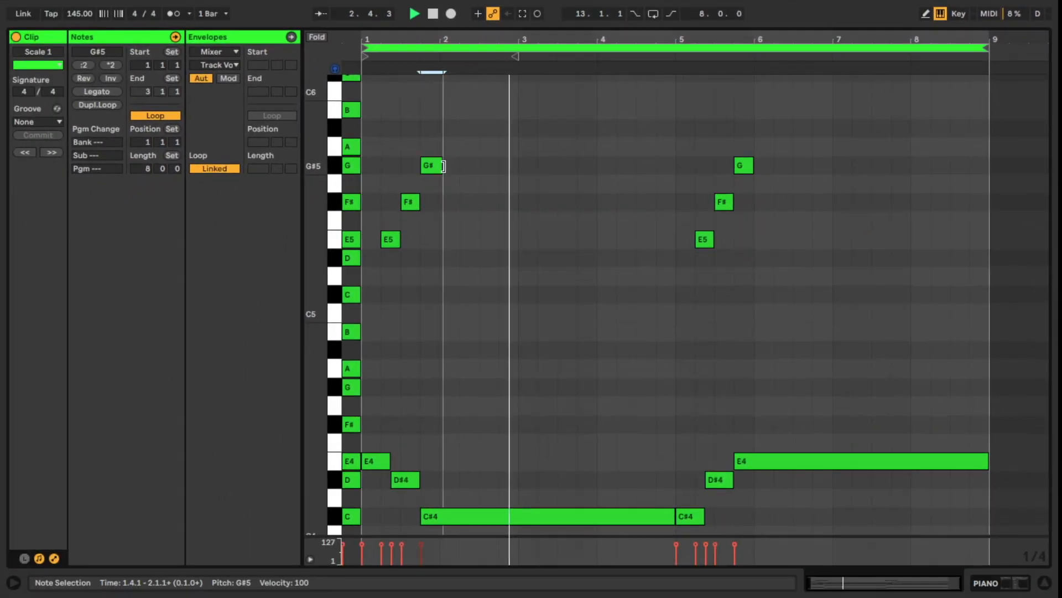
left_click_drag(444, 166, 518, 166)
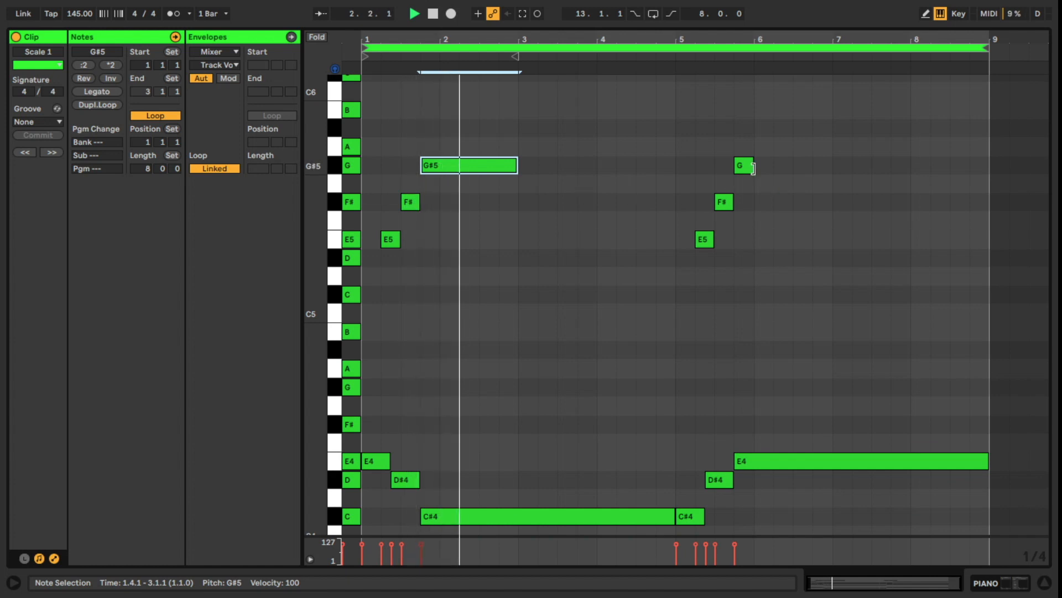
left_click_drag(752, 166, 832, 166)
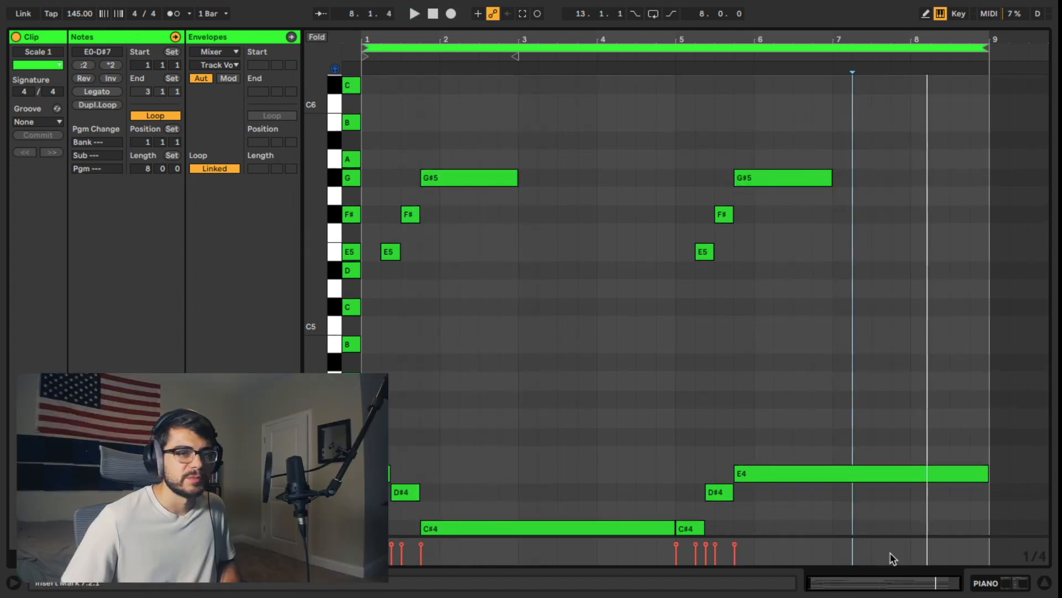
left_click(973, 587)
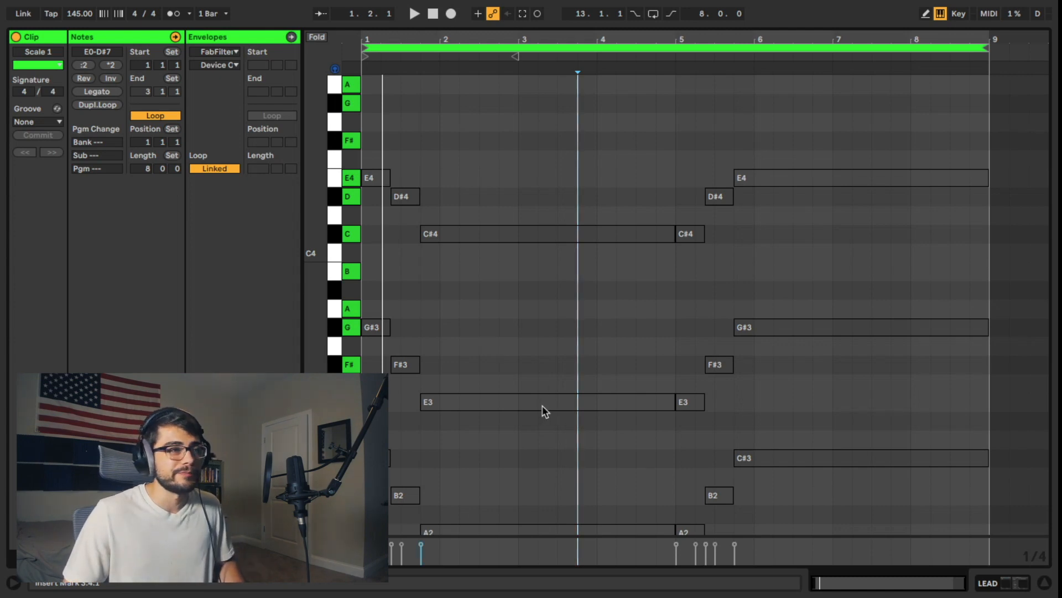
Copy the four-bar melody of D#4 to G#4 notes so it fills both bars 1 to 4 and bars 5 to 8, and play it
key("space")
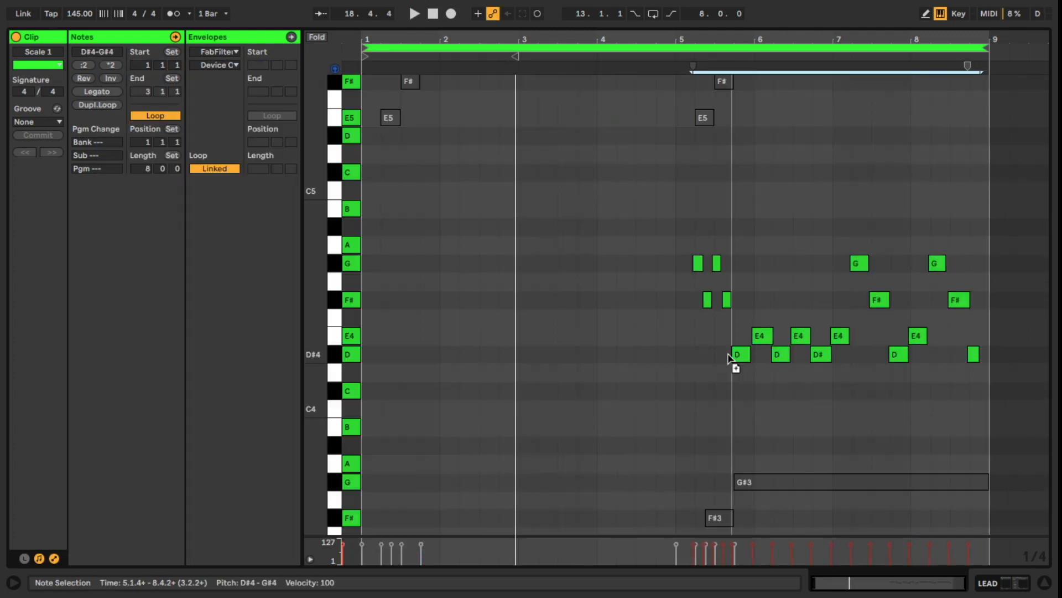
left_click_drag(729, 357, 419, 361)
left_click(447, 397)
key("space")
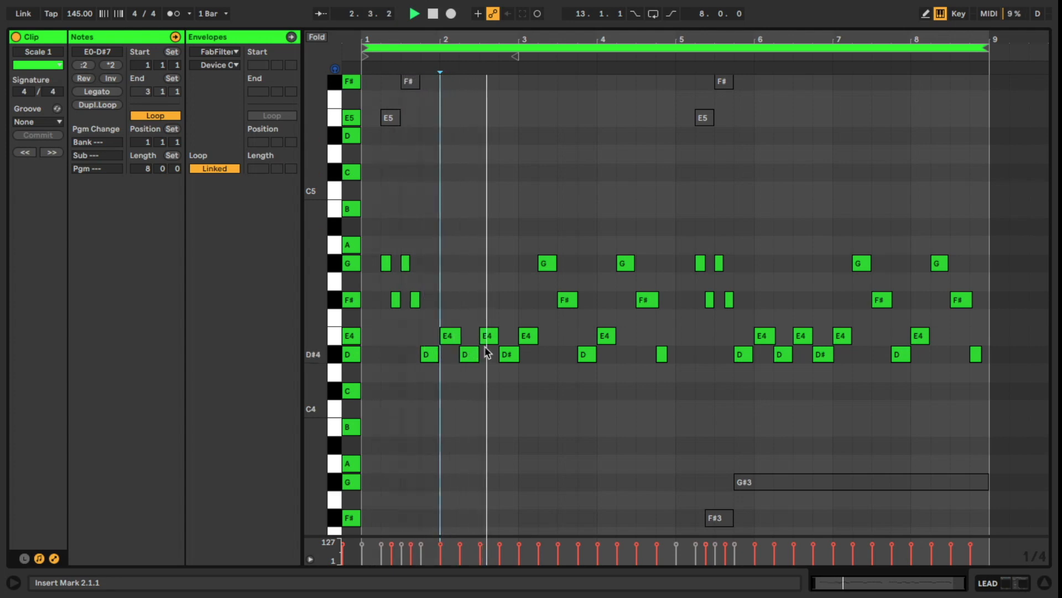
Audition C#5 and A4, and add C#5, B4 and A4 harmony notes above the melody in bars 3 and 4
left_click(506, 354)
left_click(335, 172)
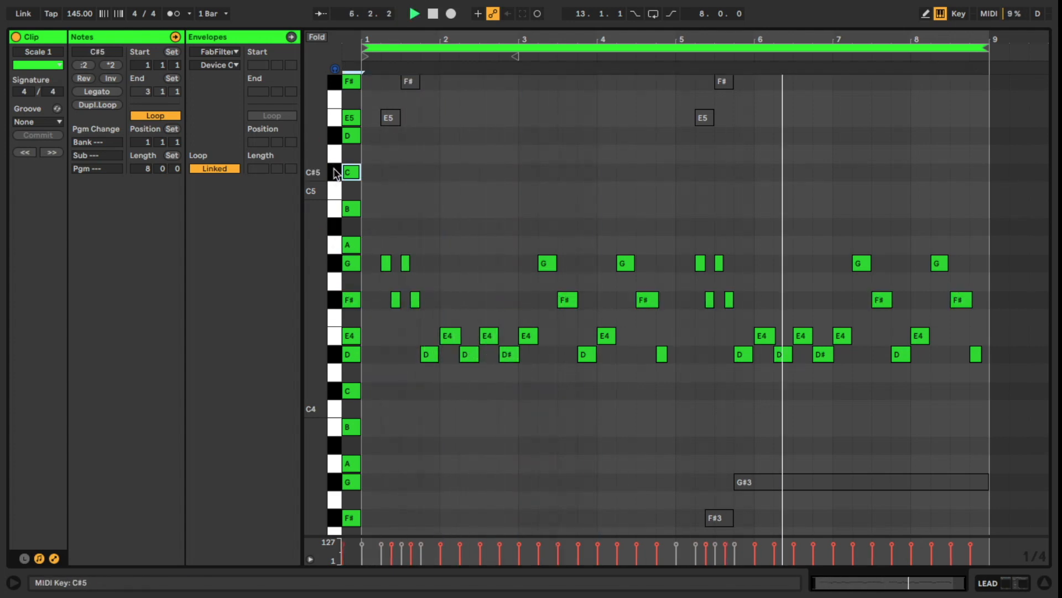
left_click(334, 243)
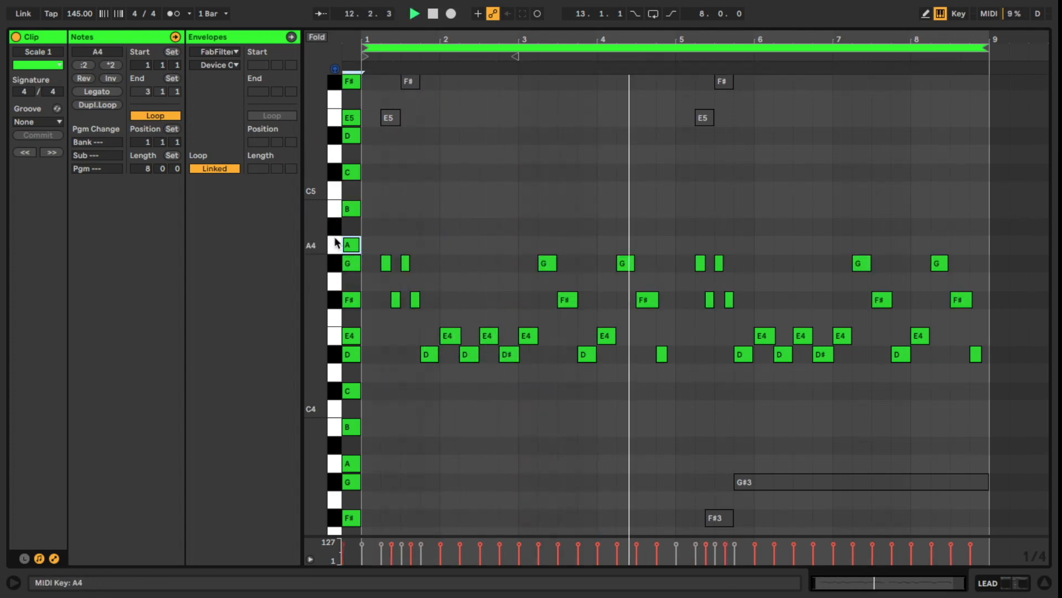
double_click(567, 172)
double_click(606, 209)
double_click(645, 245)
Rearrange the added harmony notes to C#5 at 3.2.1, B4 at 3.4.1 and G#4 at 4.4.1, and play them
key("space")
left_click_drag(561, 170, 542, 171)
left_click_drag(642, 243, 623, 243)
mouse_move(621, 262)
left_mouse_down()
mouse_move(660, 262)
mouse_move(623, 262)
left_mouse_up()
left_click(679, 280)
key("space")
mouse_move(663, 264)
left_mouse_down()
mouse_move(663, 245)
mouse_move(663, 262)
left_mouse_up()
Paste the C#5, B4 and G#4 harmony notes into bars 7 and 8, starting at 7.2.1
left_click(685, 327)
left_click(852, 301)
key("super+v")
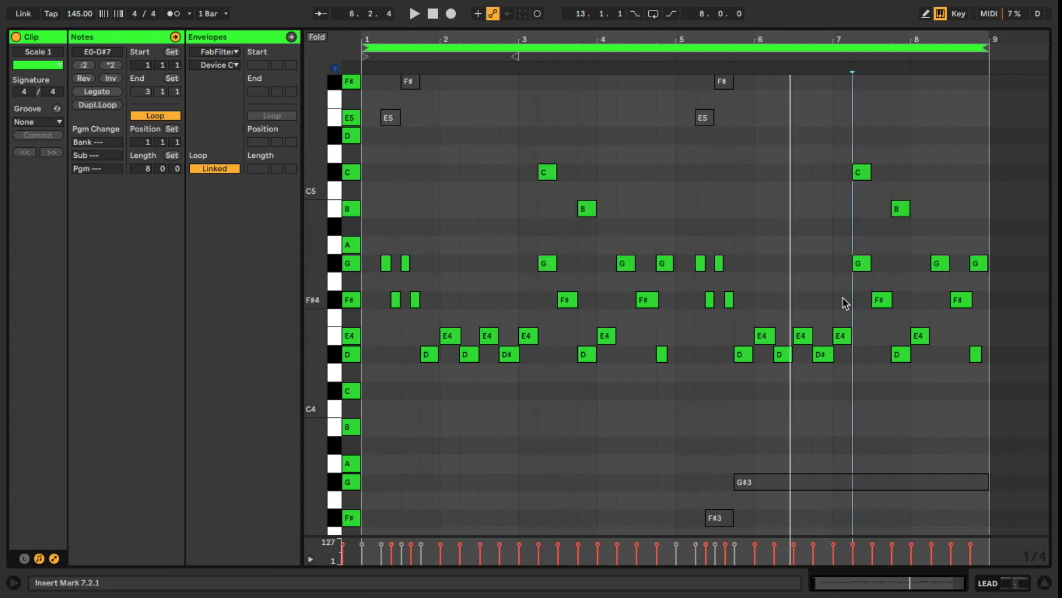
Add a low counter-melody with G#3 at 1.2.1, B3 at 1.4.1 and A3 from 2.4.1 to 5.1.1
scroll(845, 301, "down", 3)
left_click(352, 427)
scroll(351, 387, "down", 4)
double_click(391, 351)
left_click_drag(400, 351, 439, 351)
double_click(449, 296)
double_click(508, 332)
left_click_drag(517, 332, 675, 332)
left_click_drag(450, 302, 430, 303)
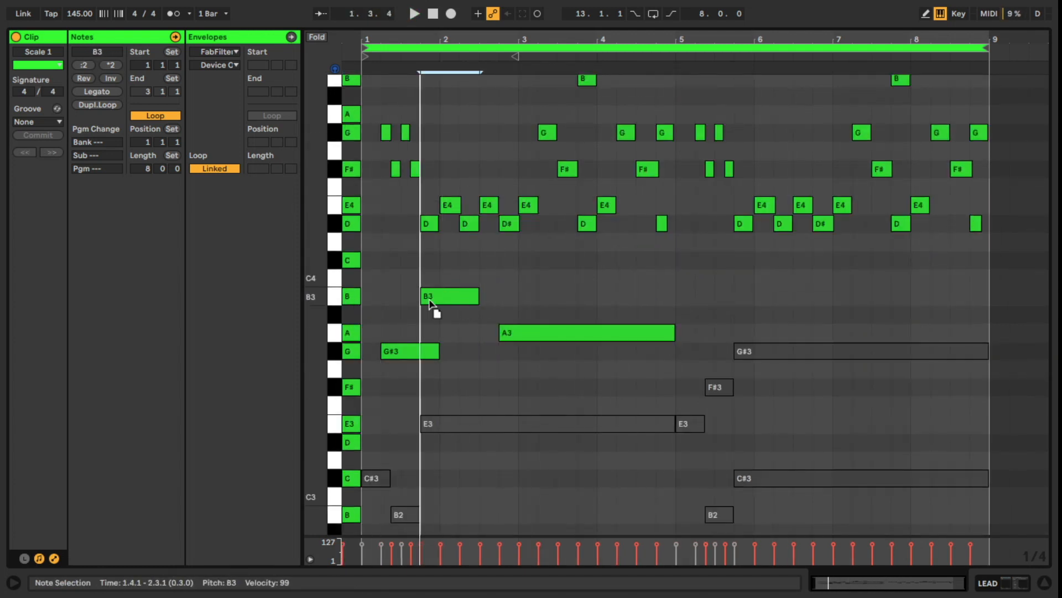
Rework the low line to C#4 at 1.4.1, B3 at 2.2.1, A3 from 2.4.1 to 4.3.1 and B3 at 4.3.1
left_click_drag(500, 333, 460, 332)
left_click_drag(674, 335, 596, 336)
double_click(646, 296)
left_click_drag(442, 296, 443, 260)
left_click_drag(460, 333, 499, 333)
double_click(469, 296)
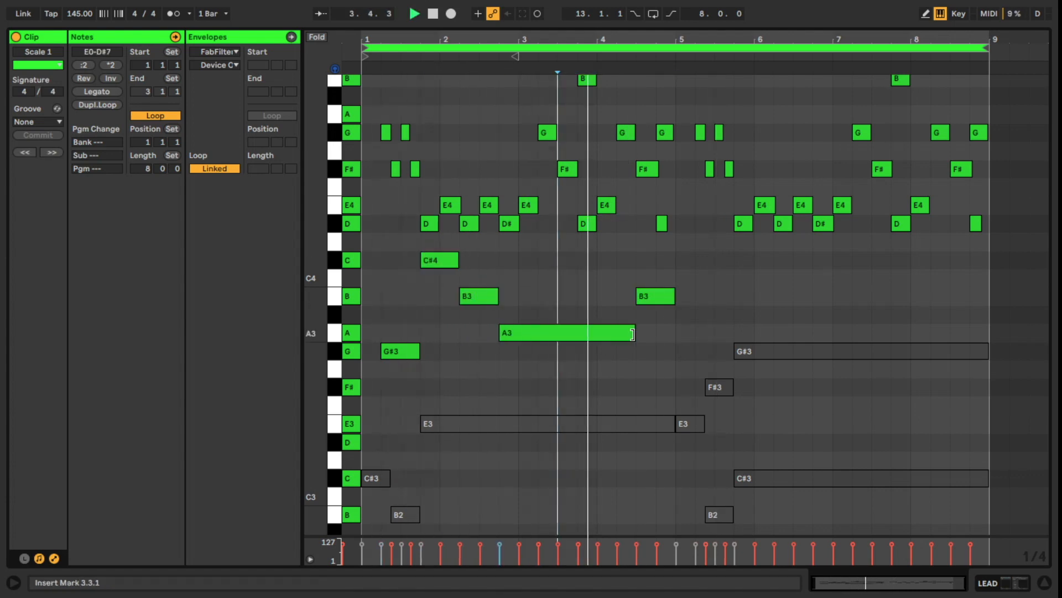
Extend the first G#3 to 2.2.1, and place G#3 at 3.2.1, C#4 at 4.1.1 and A3 at 4.3.1 in the low line
scroll(653, 310, "up", 2)
double_click(646, 288)
left_click_drag(655, 296, 597, 288)
double_click(567, 396)
left_click_drag(419, 379, 458, 379)
left_click_drag(577, 379, 597, 379)
left_click_drag(675, 288, 636, 287)
double_click(646, 360)
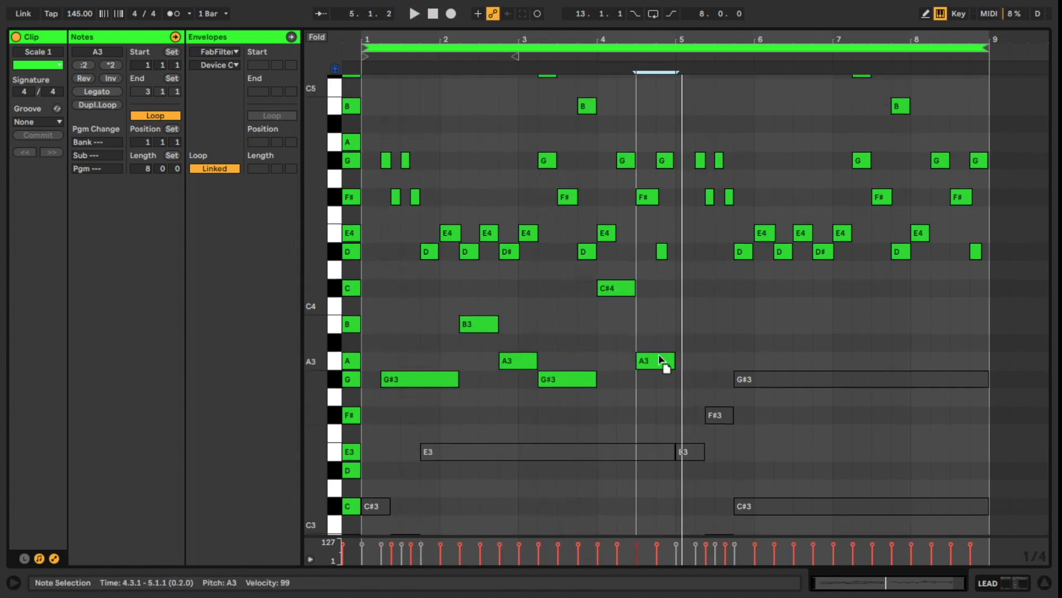
Copy the low G#3, B3 and A3 counter-melody from bars 1 to 4 into bars 5 to 8
left_click_drag(744, 520, 687, 382)
key("Delete")
scroll(604, 362, "up", 2)
key("super+v")
left_click(576, 409)
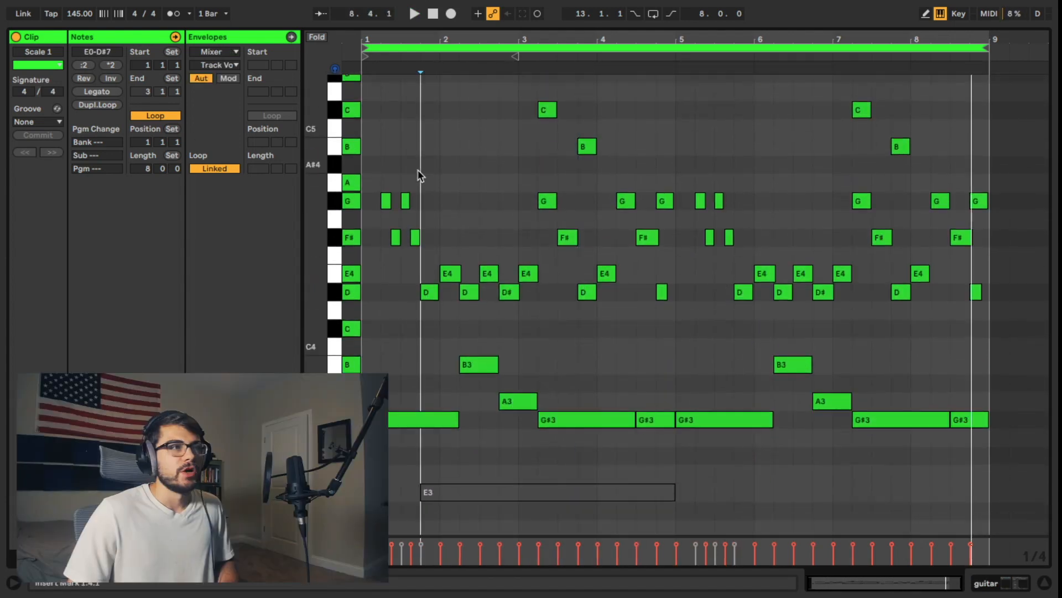
Review the guitar clip's layers: the main D#4 to G#4 melody, the high notes in bars 3-4 and 7-8, and the low counter-melody
left_click_drag(366, 174, 992, 343)
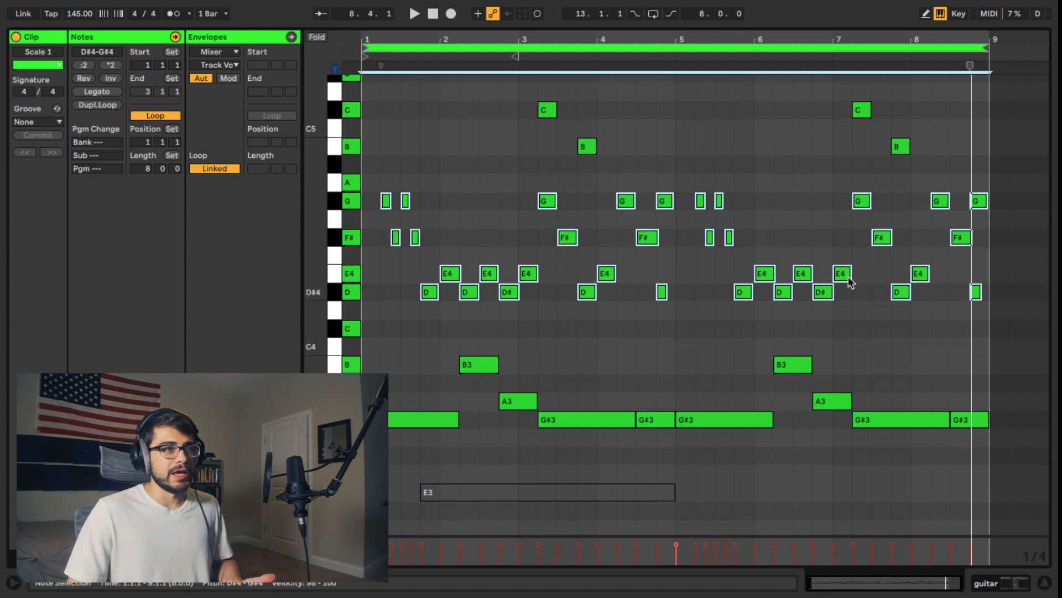
left_click(517, 312)
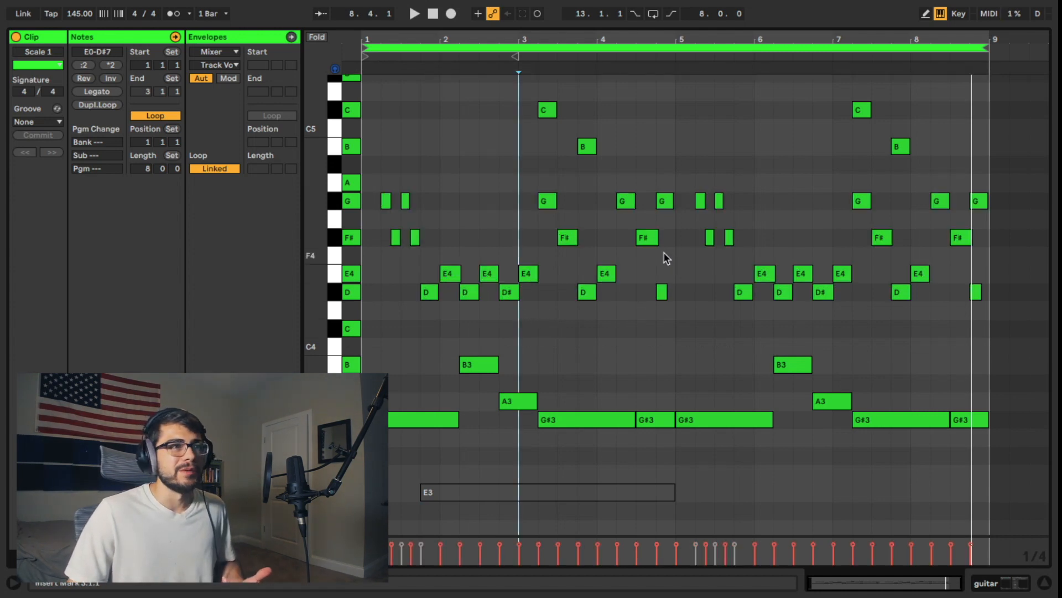
scroll(591, 264, "up", 1)
left_click_drag(511, 112, 629, 229)
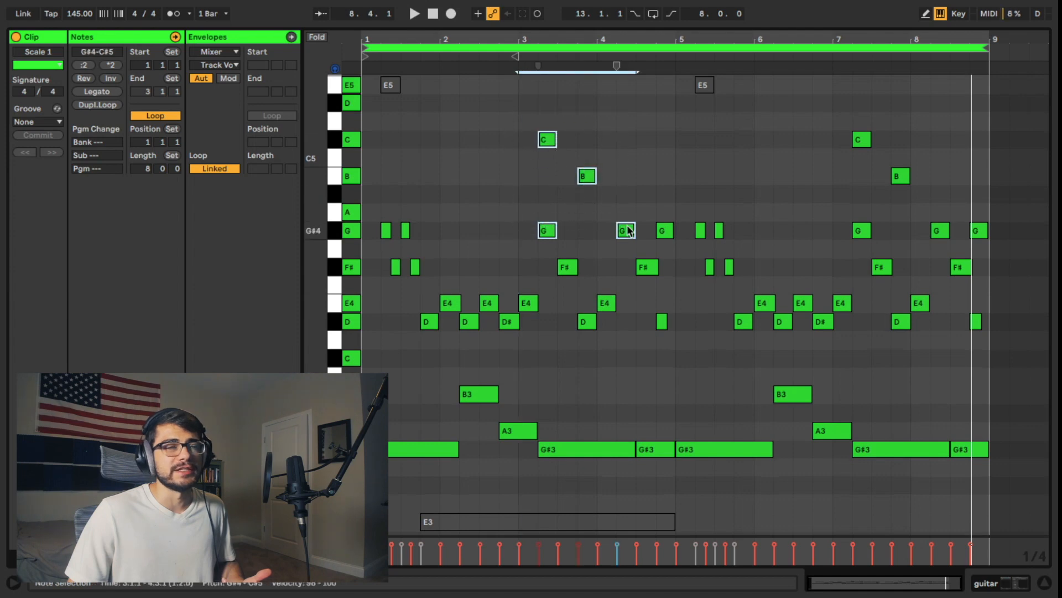
left_click_drag(847, 88, 994, 231)
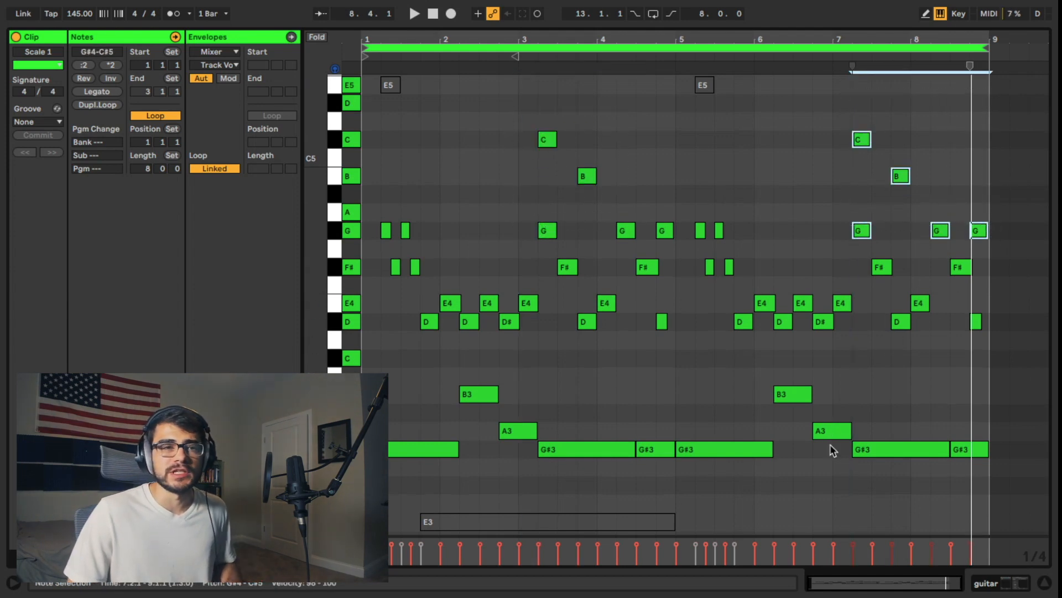
scroll(825, 453, "down", 3)
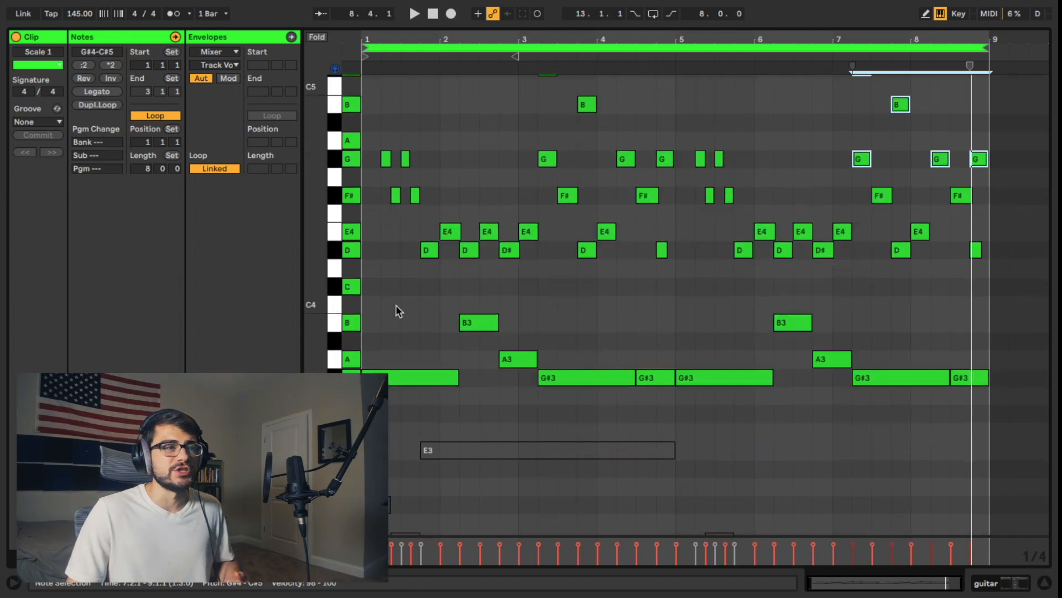
left_click_drag(396, 305, 969, 425)
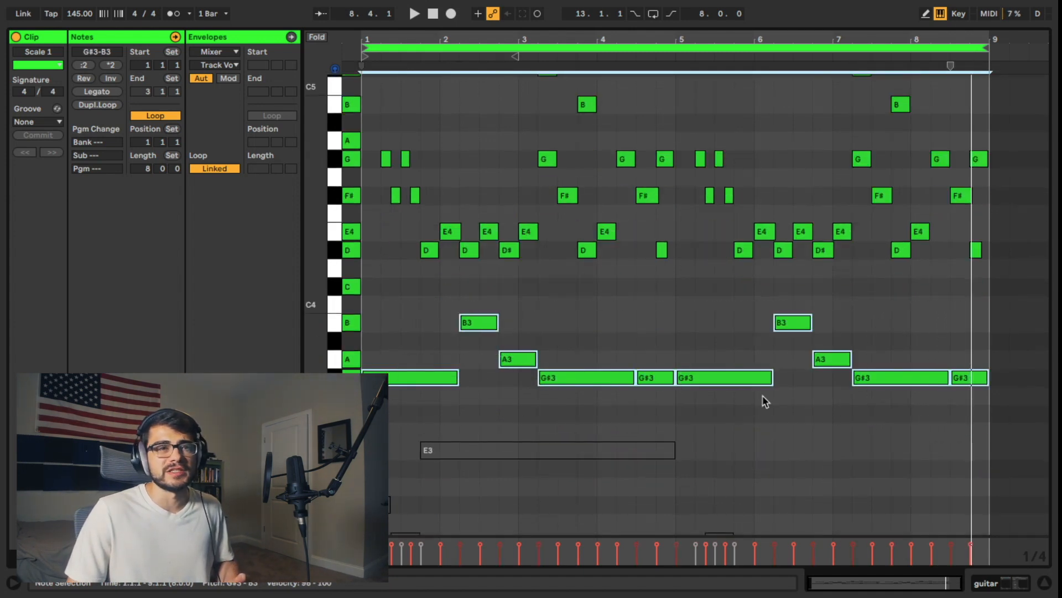
scroll(471, 354, "down", 1)
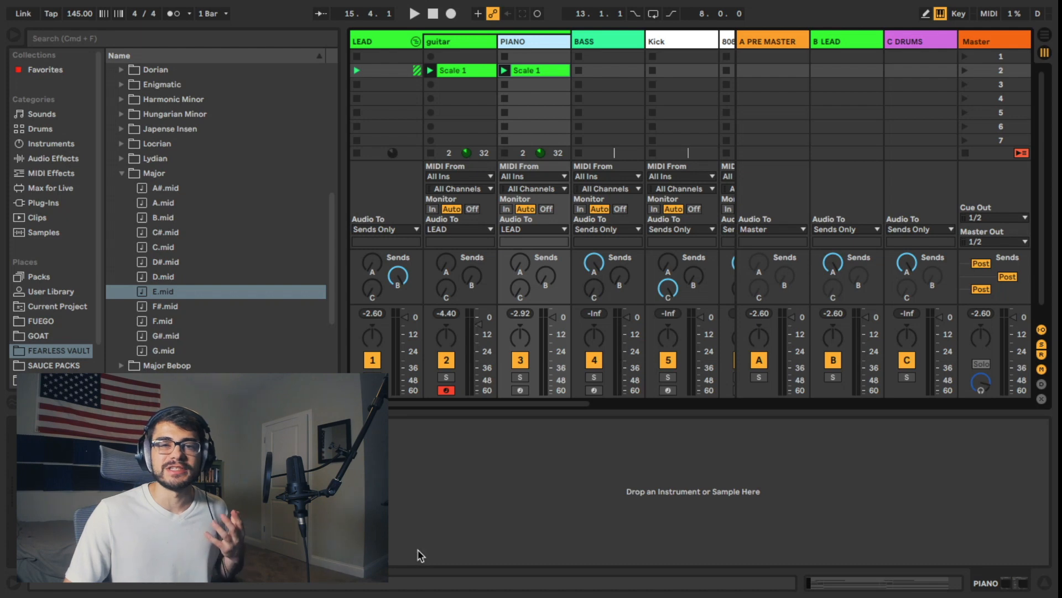
Cut the lows with Pro-Q 3, using a low shelf on the PIANO track and a 72 dB/oct low cut at about 340 Hz on guitar
left_click(462, 48)
left_click(512, 43)
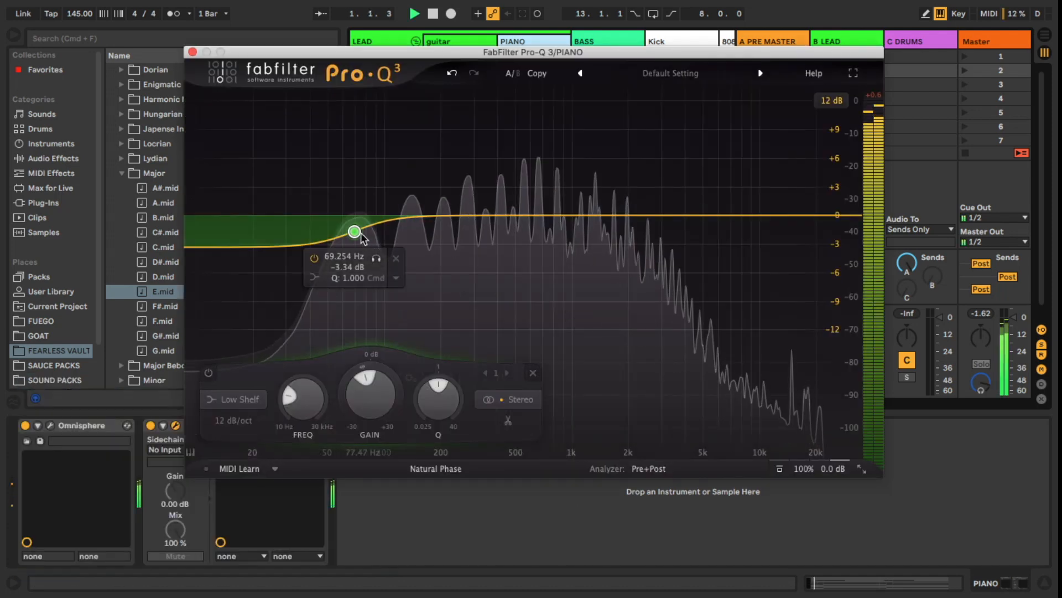
left_click_drag(353, 230, 490, 256)
mouse_move(486, 293)
left_mouse_down()
mouse_move(467, 291)
mouse_move(470, 302)
left_mouse_up()
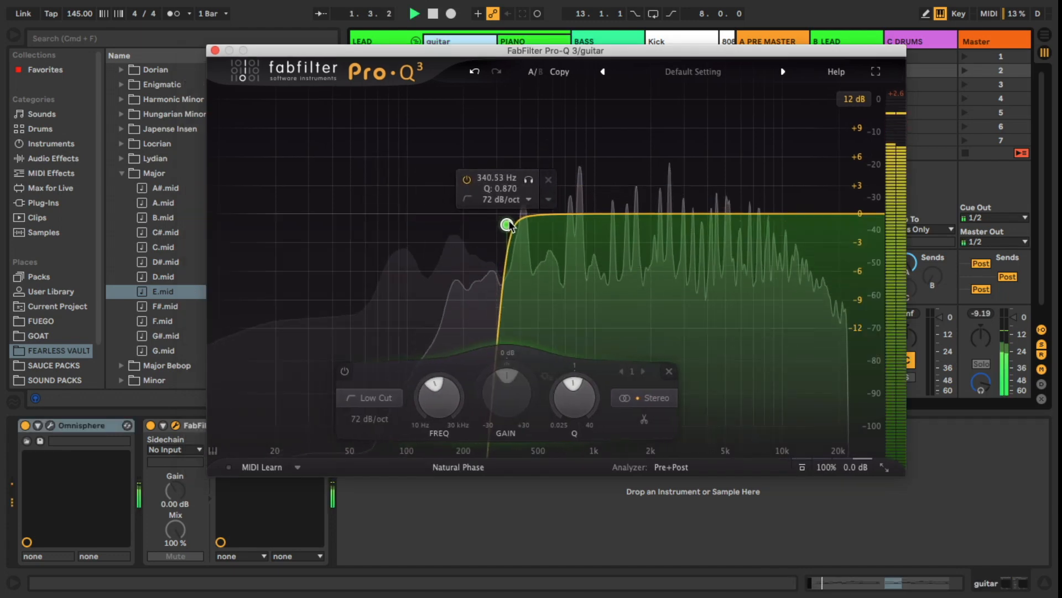
left_click_drag(508, 224, 510, 218)
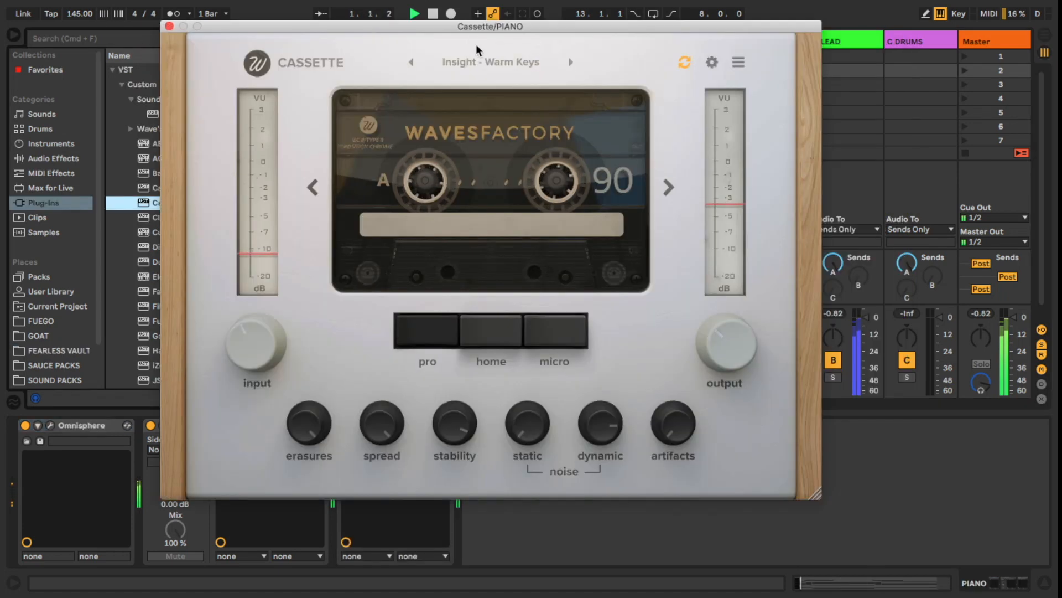
left_click_drag(466, 29, 480, 35)
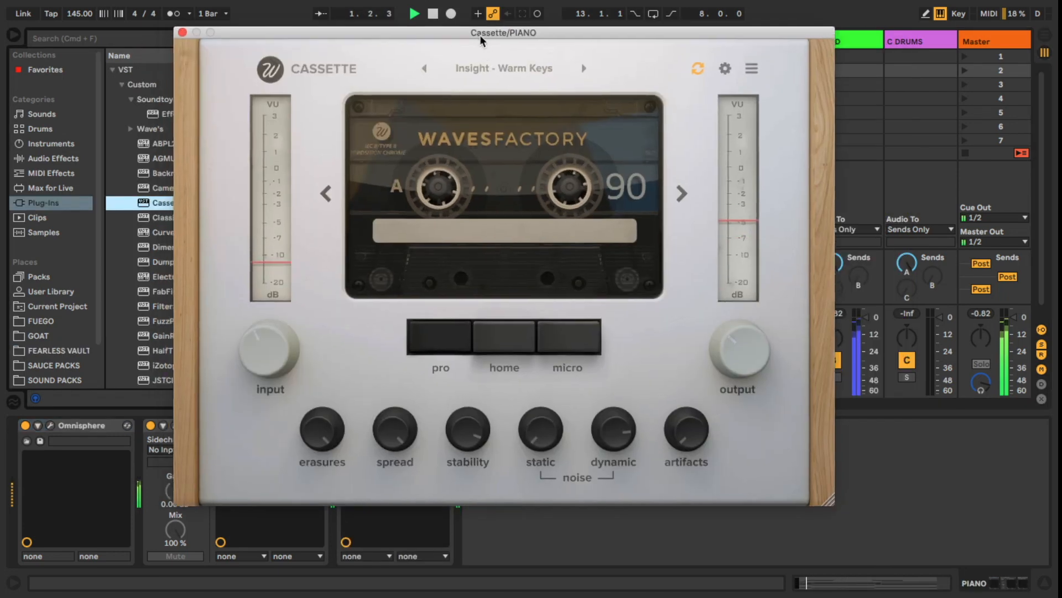
Adjust the FilterShaper 3 master mix on the PIANO track and switch to the next EffectRack preset on the guitar track
mouse_move(405, 440)
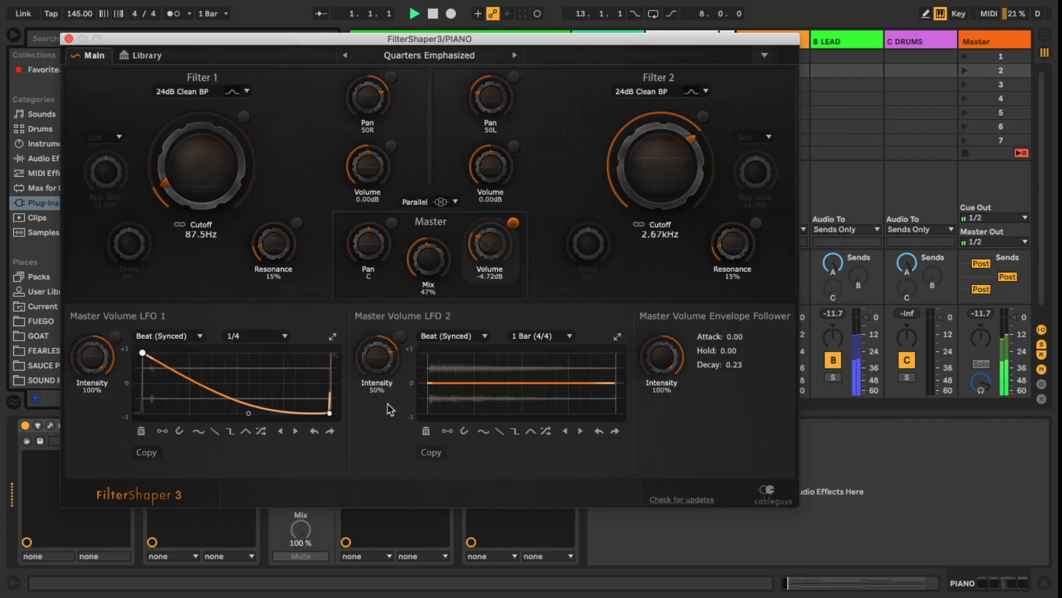
left_click_drag(428, 259, 429, 264)
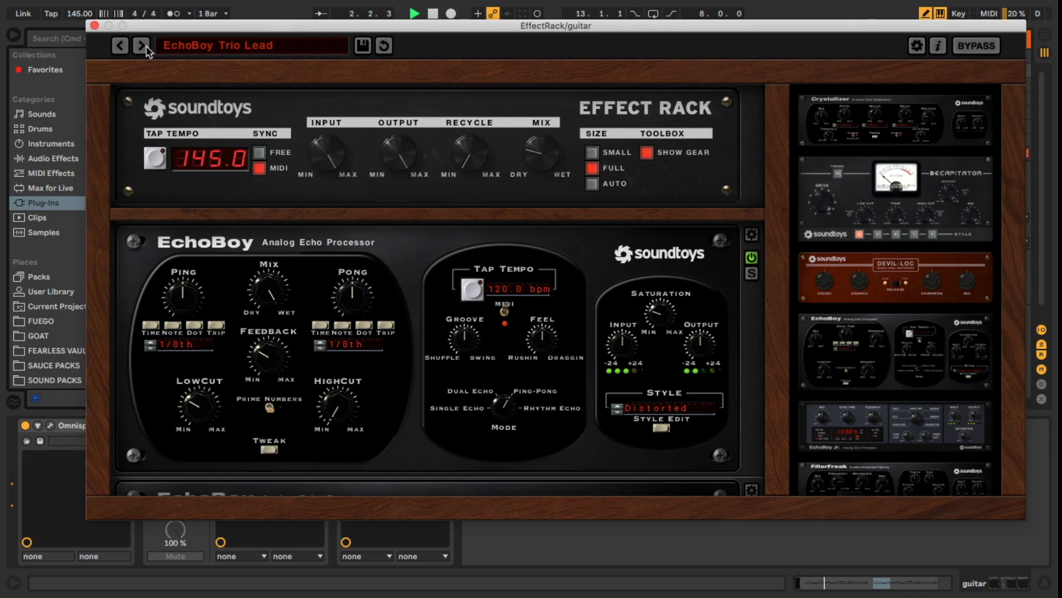
left_click(146, 49)
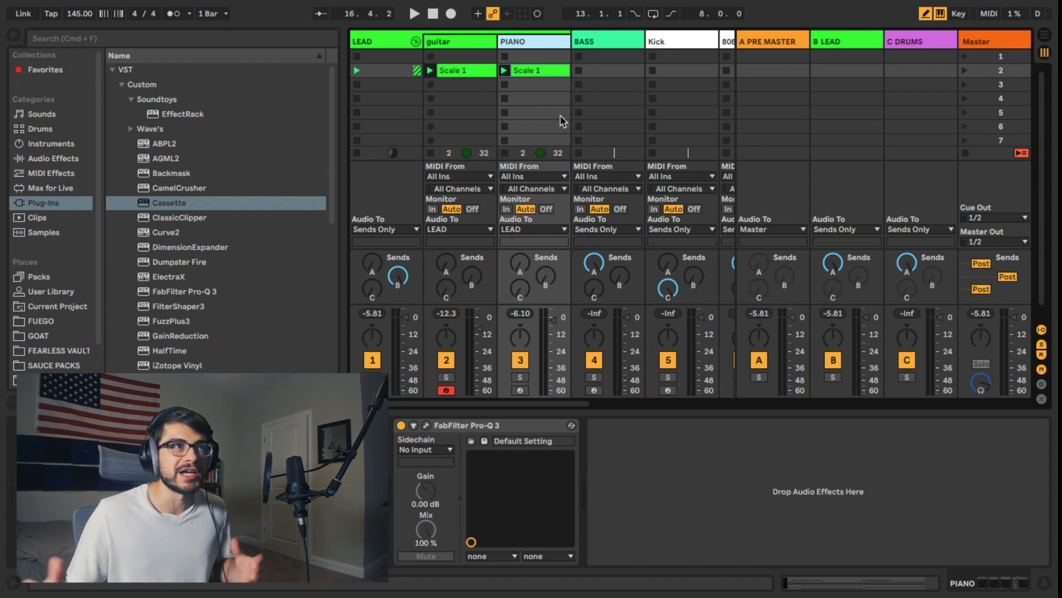
Duplicate the PIANO track and open the copy's Scale 1 clip with its full note range in view
key("super+d")
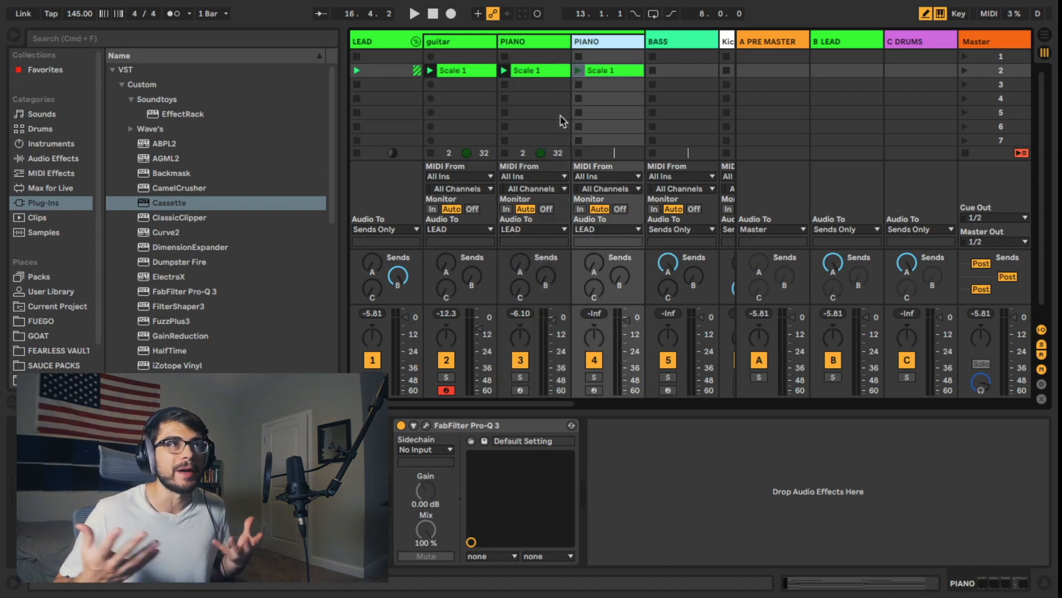
left_click(529, 61)
left_click(599, 45)
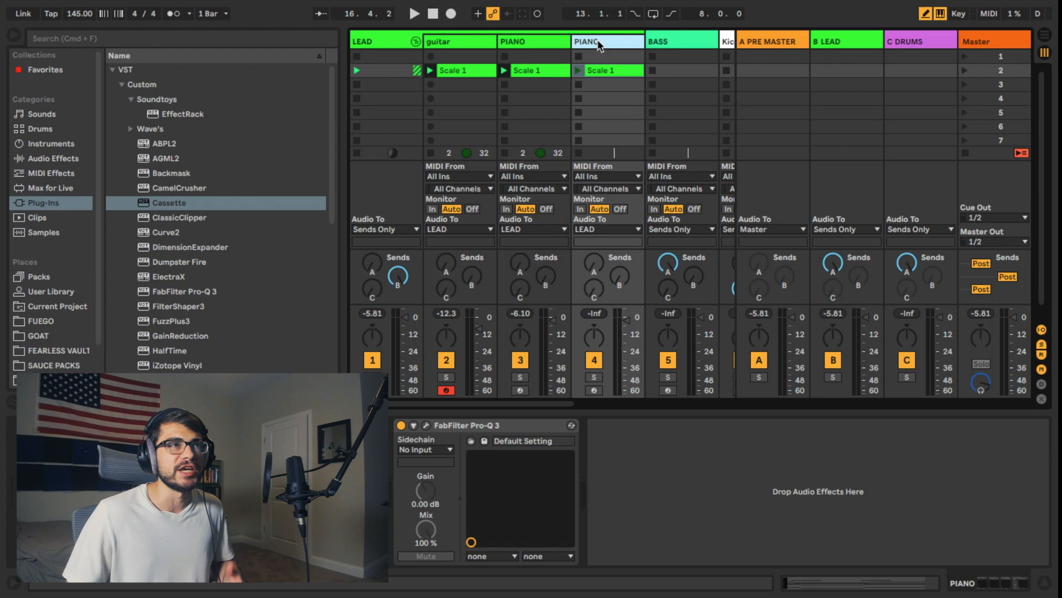
double_click(586, 71)
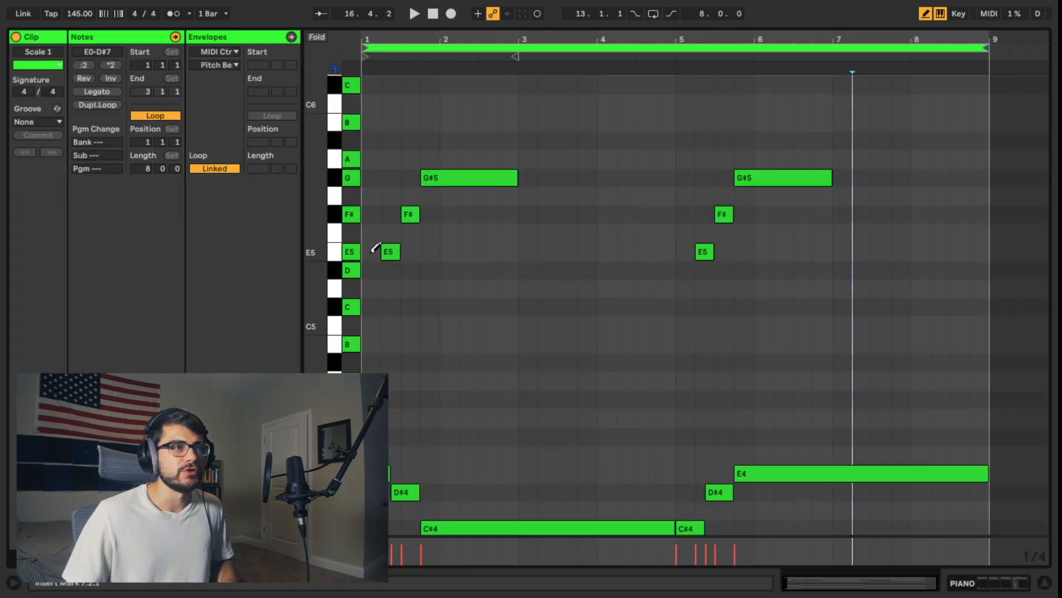
left_click_drag(317, 246, 265, 245)
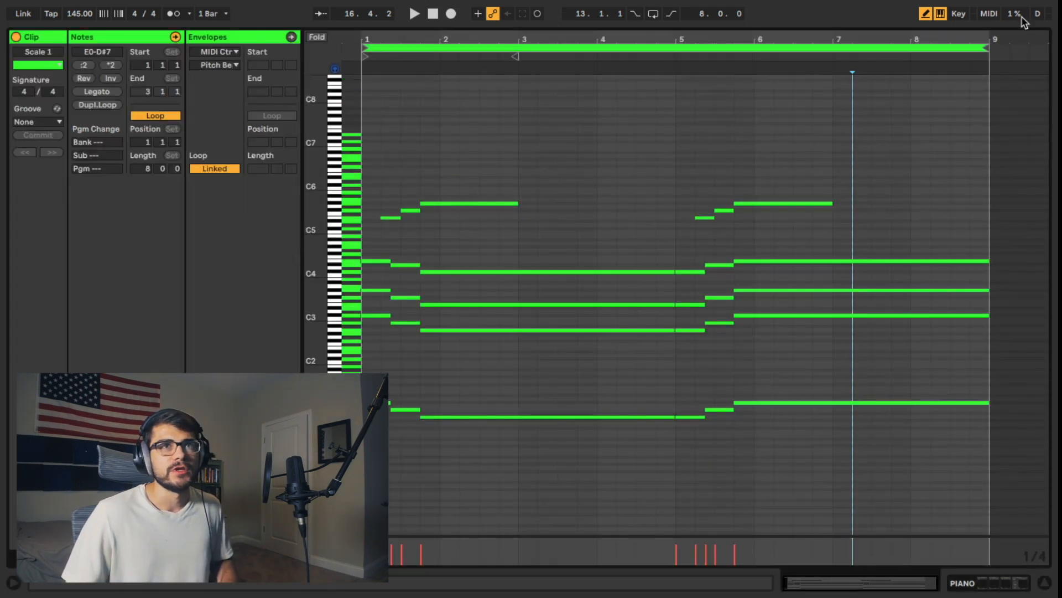
Delete the top melody and bass notes from the duplicated clip and transpose the remaining chords up one octave
left_click_drag(380, 151, 849, 256)
key("Delete")
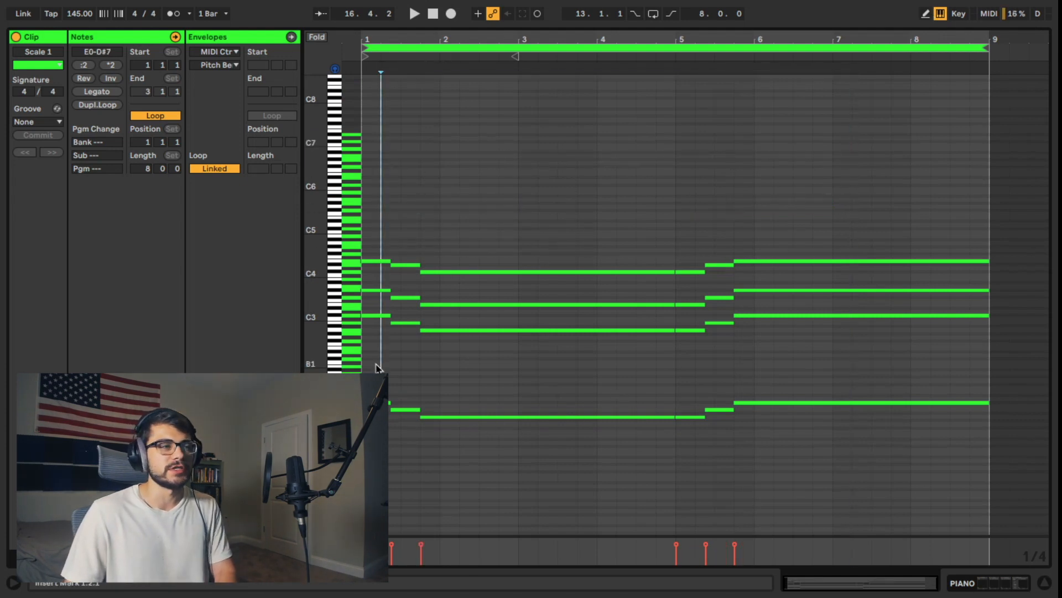
left_click_drag(376, 366, 1011, 536)
key("Delete")
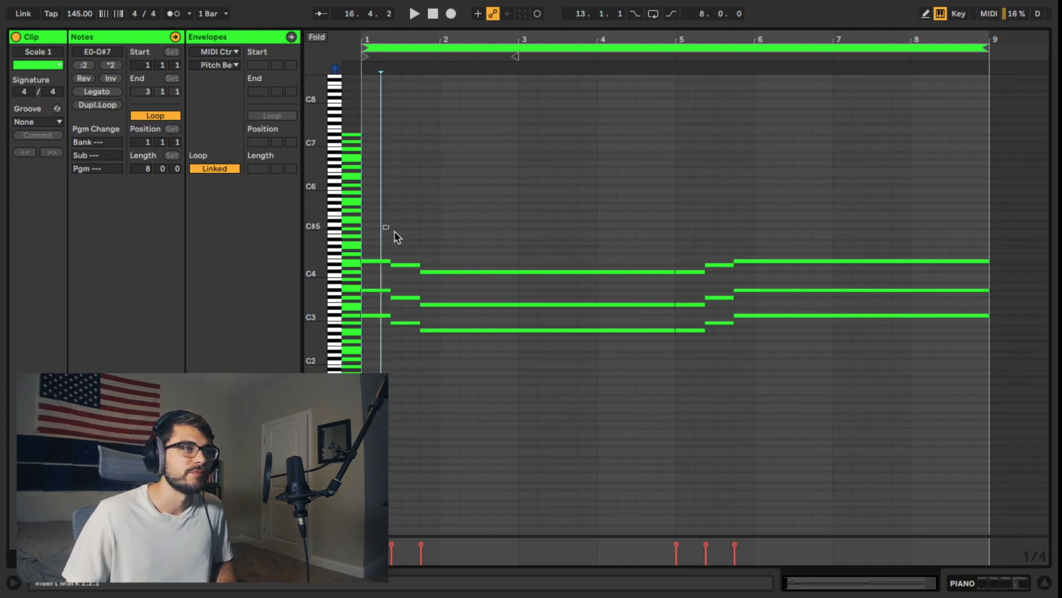
left_click_drag(390, 228, 915, 394)
key("shift+Up")
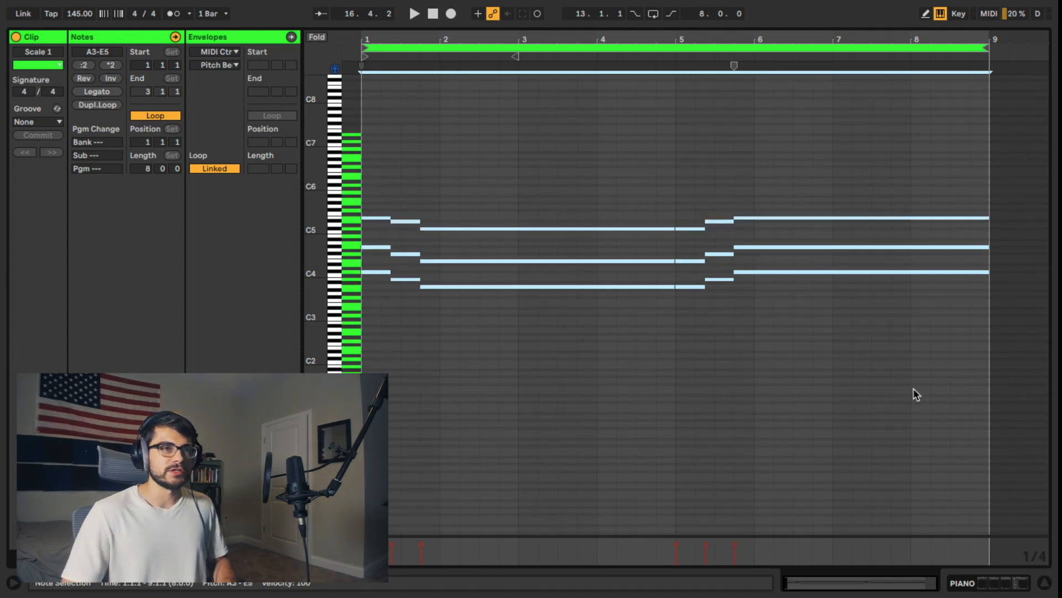
Look over the ElectraX ARP - DataScan patch on the ARP track and close the plug-in window
left_click(999, 584)
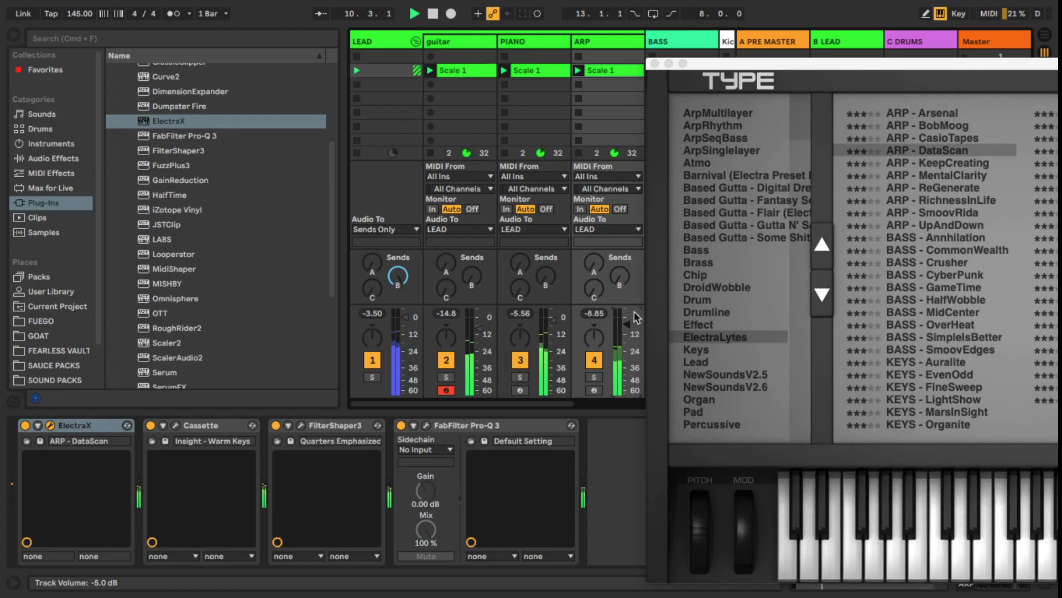
left_click_drag(721, 67, 307, 44)
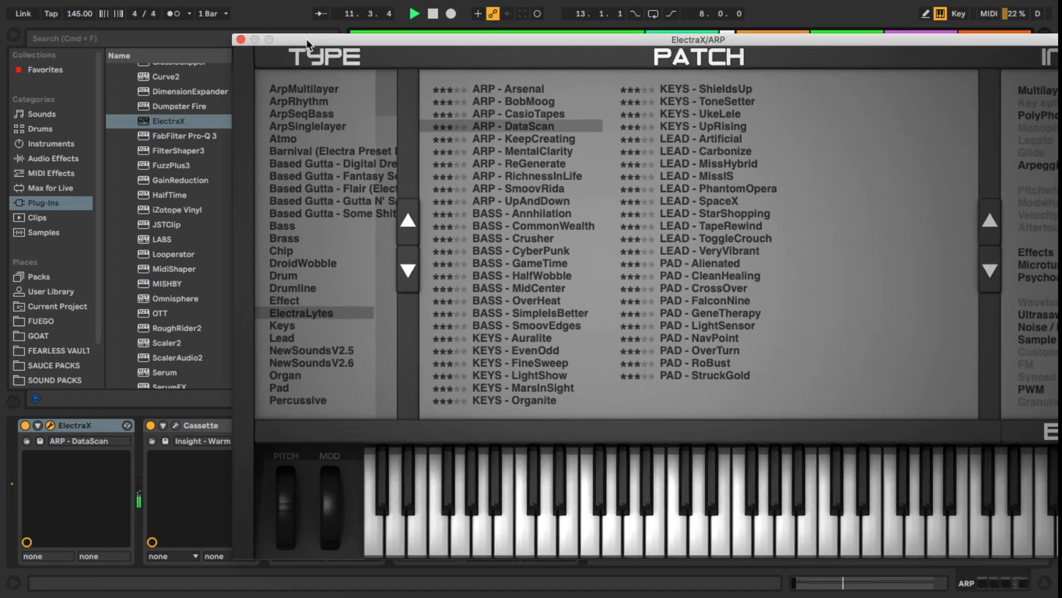
left_click(241, 39)
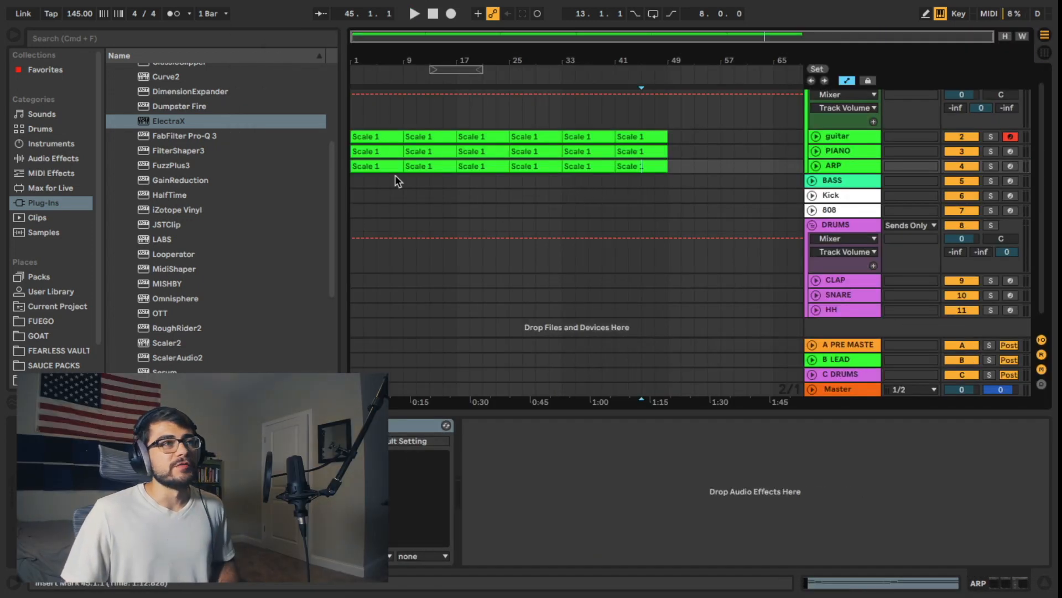
Remove the guitar and ARP clips from bars 1 to 8 of the arrangement, keeping the PIANO clip
left_click(379, 152)
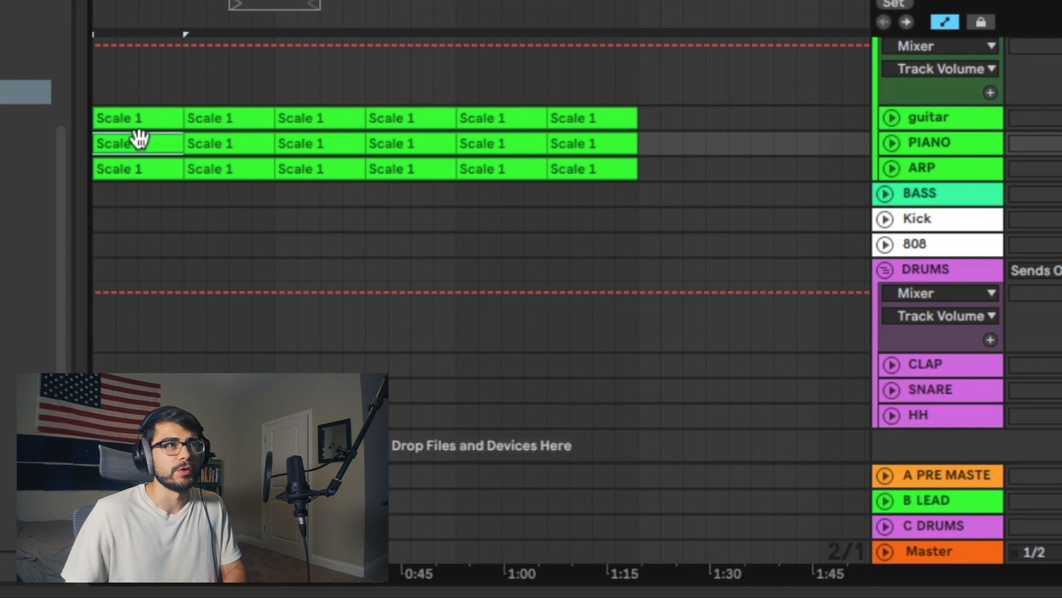
left_click(138, 123)
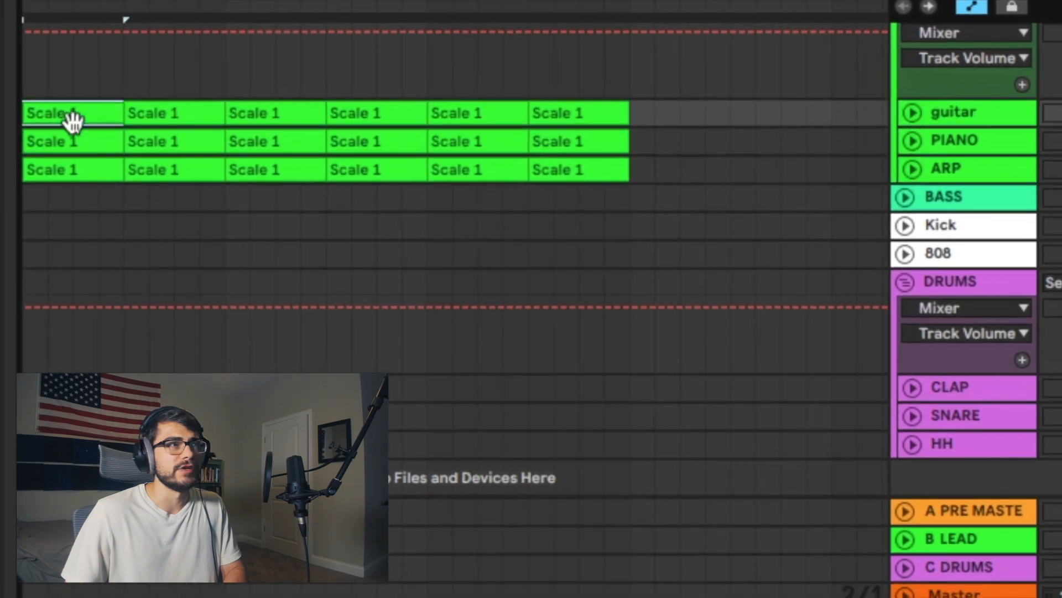
key("Delete")
left_click(137, 162)
key("Delete")
Remove the guitar clip from bars 17 to 24, keeping PIANO and ARP in that section
left_click(202, 125)
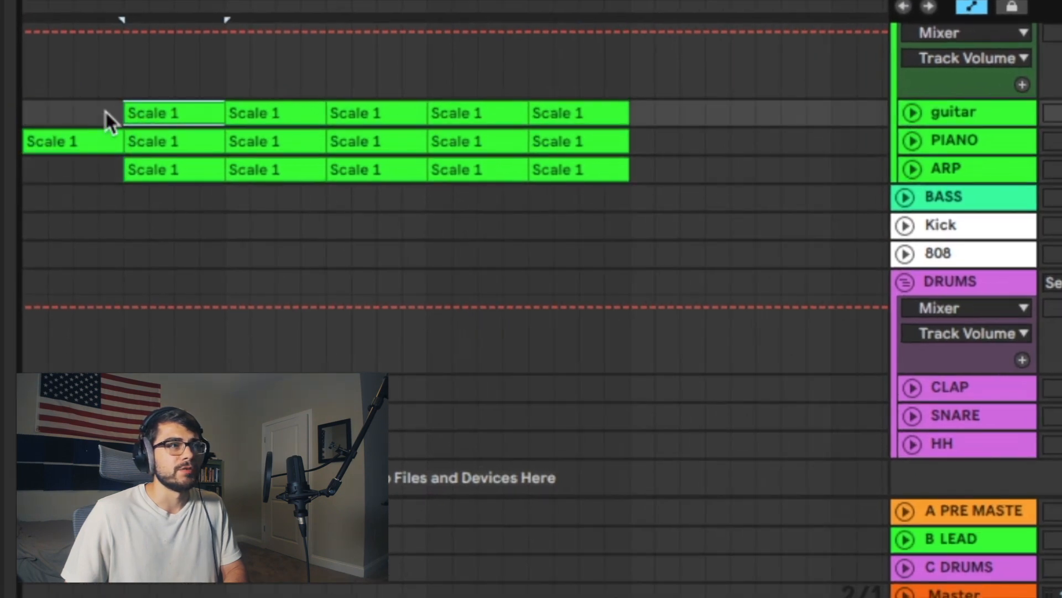
left_click_drag(139, 195, 227, 253)
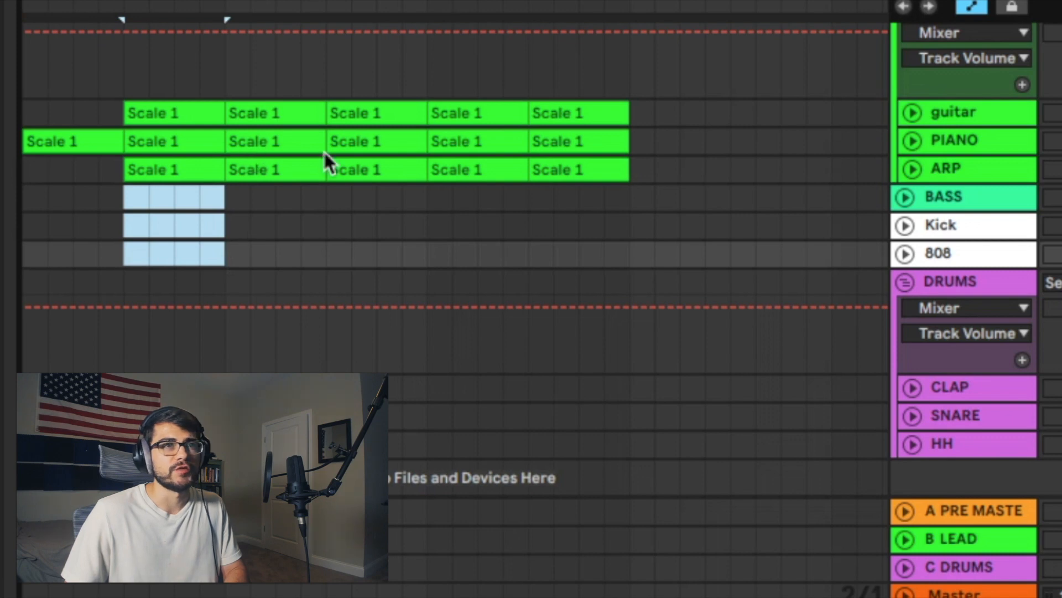
left_click(292, 166)
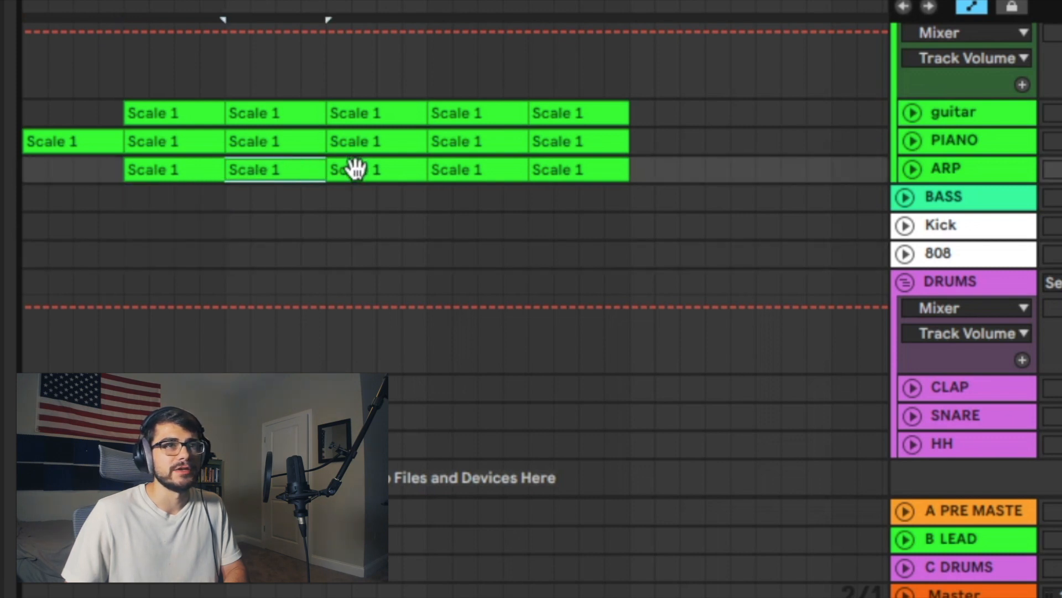
left_click(289, 111)
key("Delete")
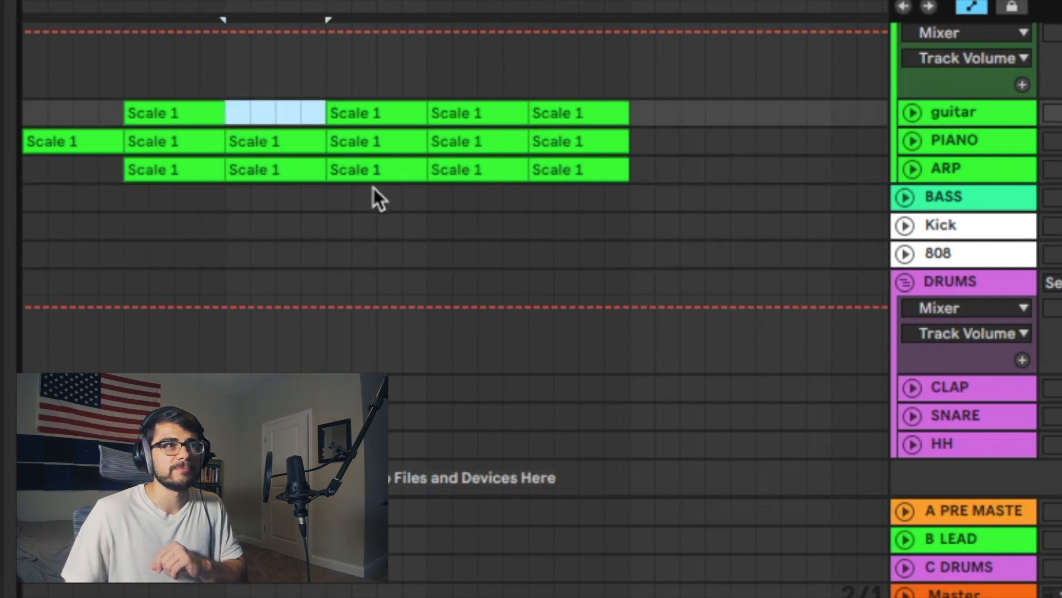
Remove the ARP clip from bars 25 to 32, keeping guitar and PIANO in that section
left_click_drag(413, 149, 403, 116)
left_click(403, 117)
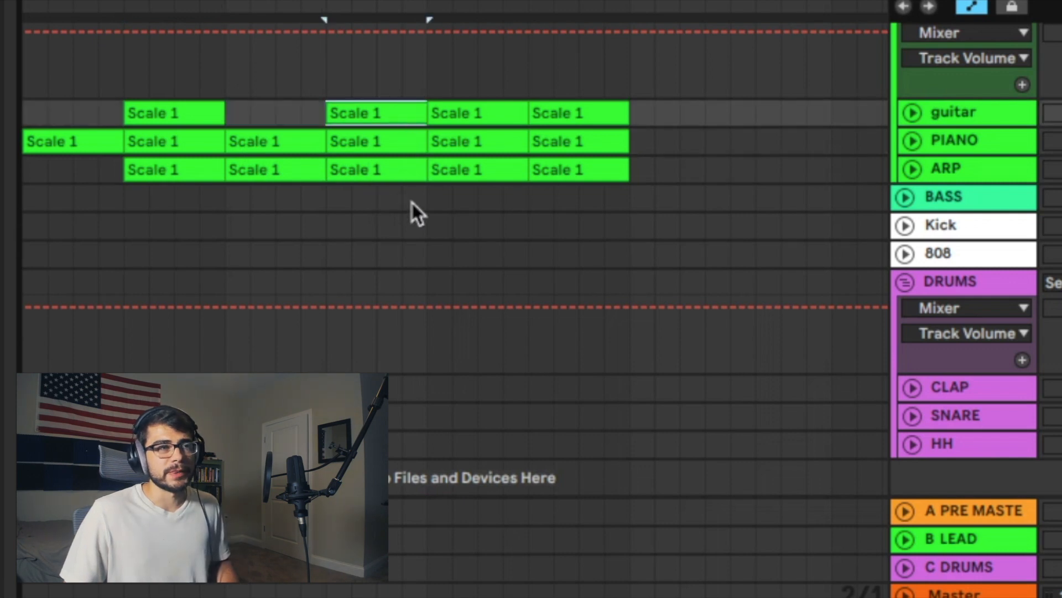
left_click(398, 166)
key("Delete")
left_click(387, 177)
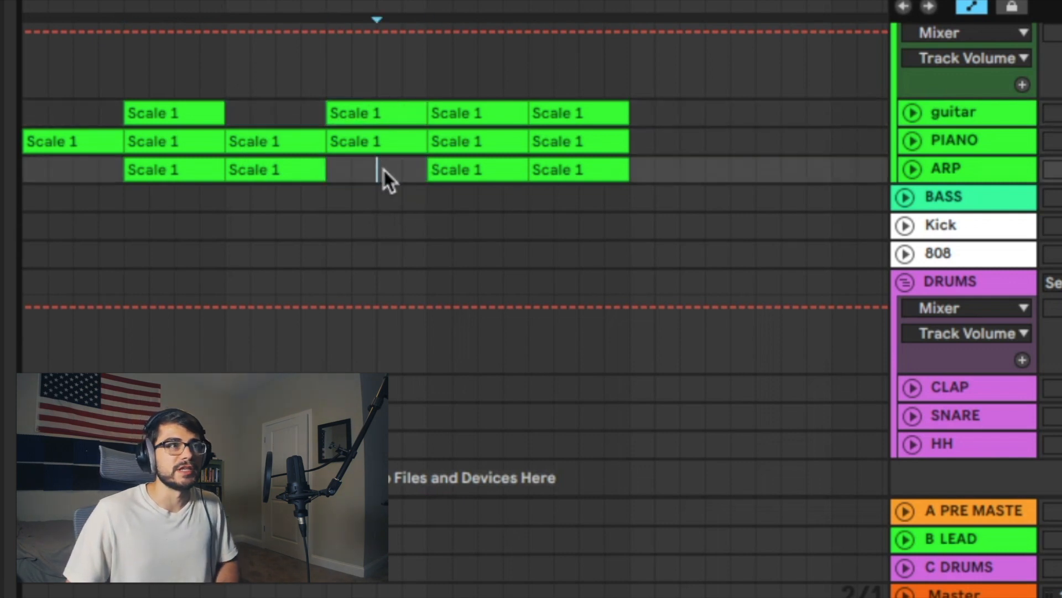
Remove the PIANO clip from bars 33 to 40, keeping guitar and ARP, and leave all three tracks in bars 41 to 48
left_click(496, 157)
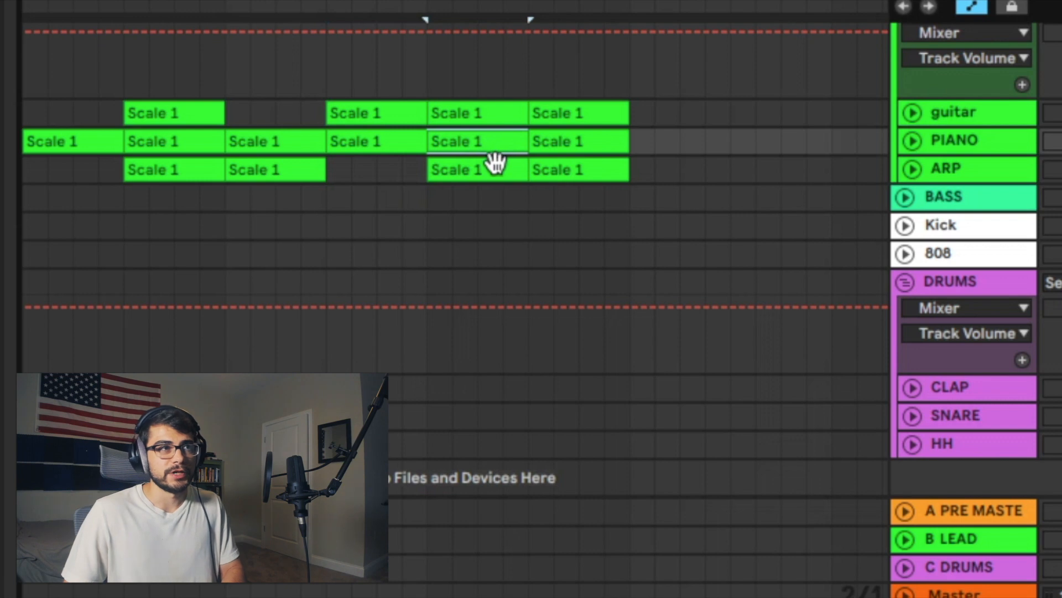
key("Delete")
left_click(427, 135)
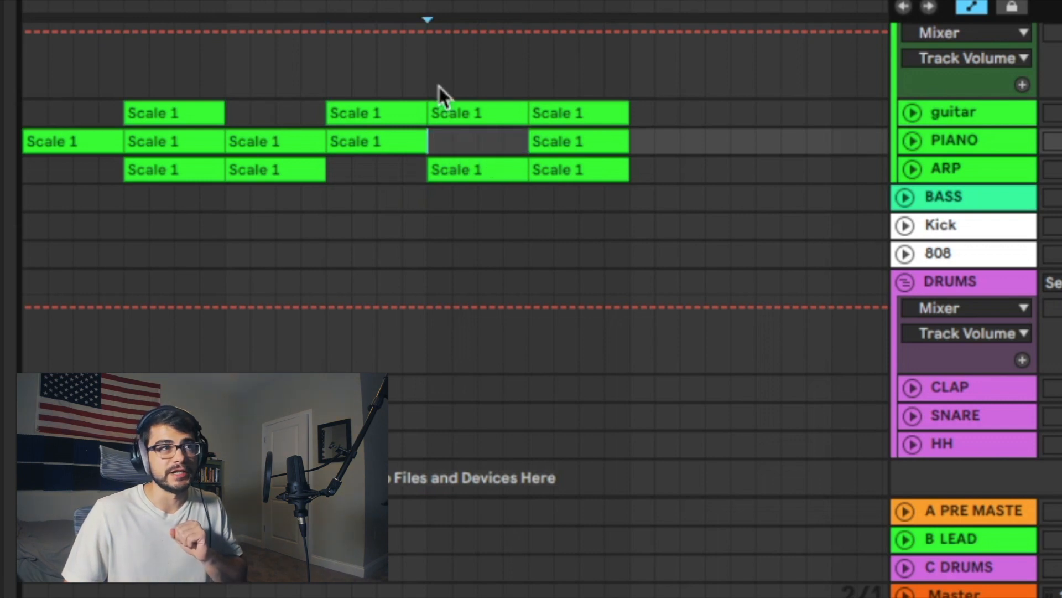
left_click_drag(438, 89, 529, 176)
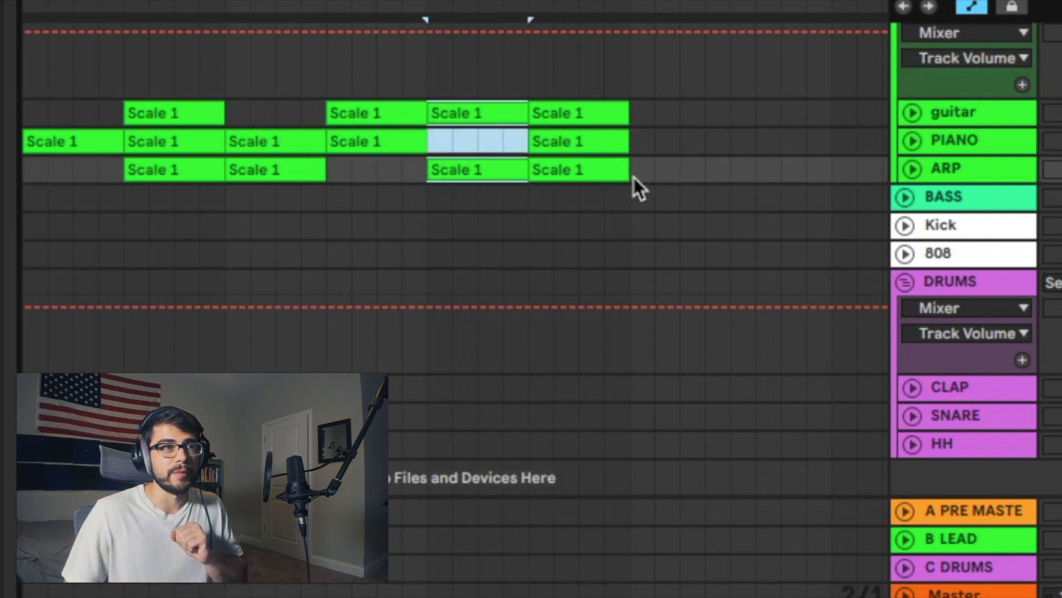
left_click_drag(634, 178, 540, 116)
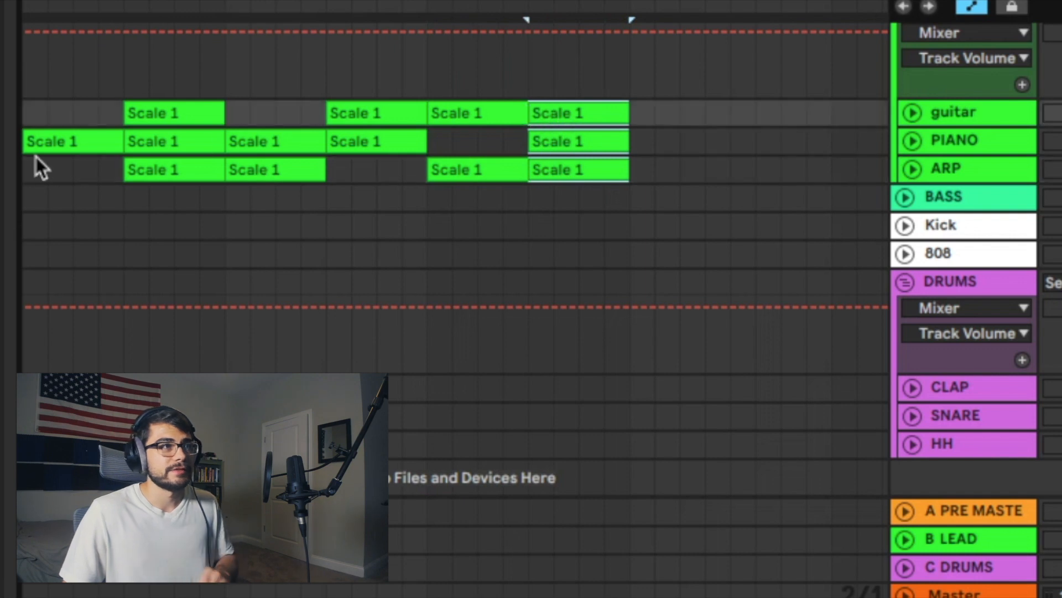
Copy the first PIANO clip to bars 49 to 56 as the outro
left_click(60, 142)
left_click_drag(74, 145, 671, 142)
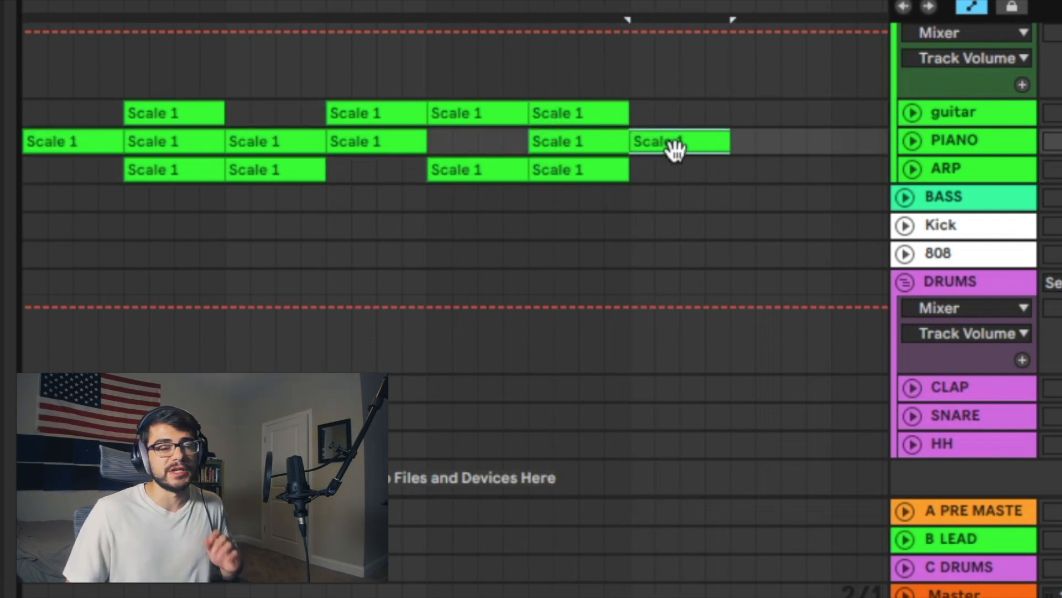
left_click_drag(32, 104, 628, 184)
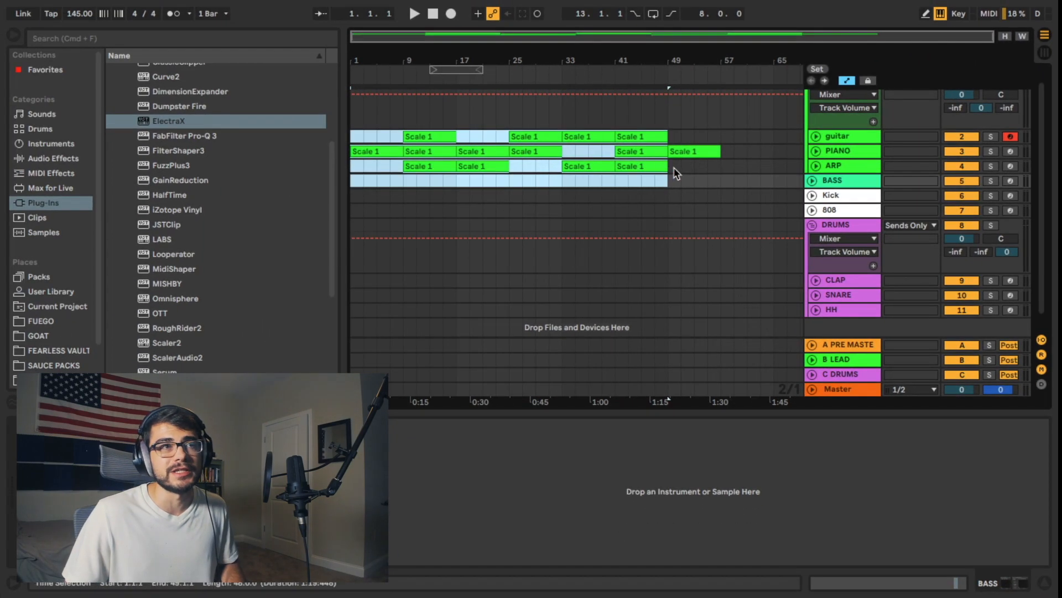
left_click(665, 168)
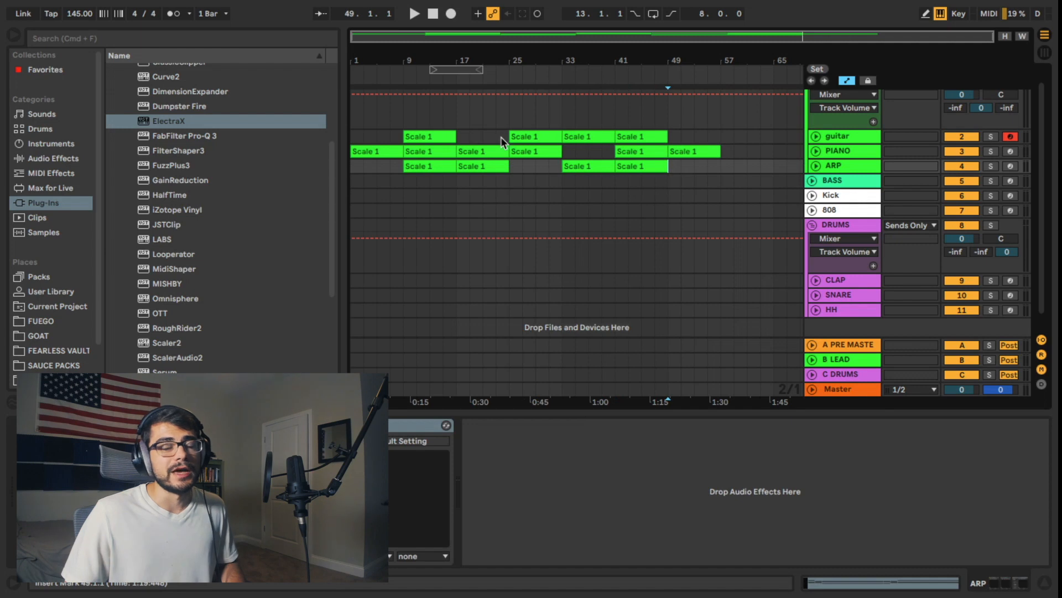